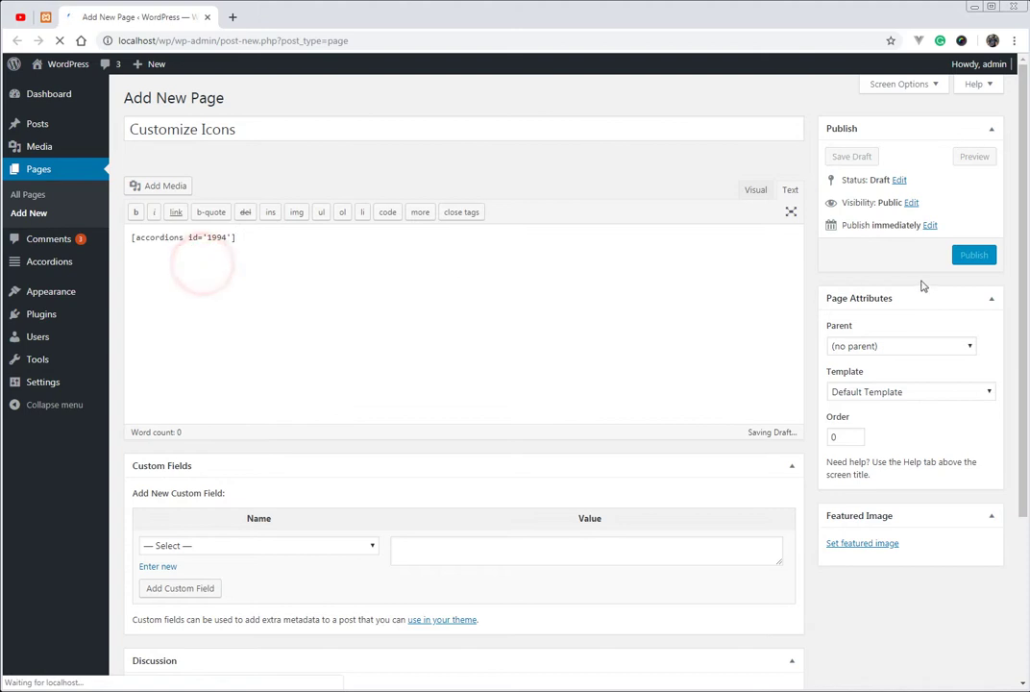
Publish the Customize Icons page and return to the My FAQ accordion's edit page.
{"action": "left_click", "coordinate": [972, 255]}
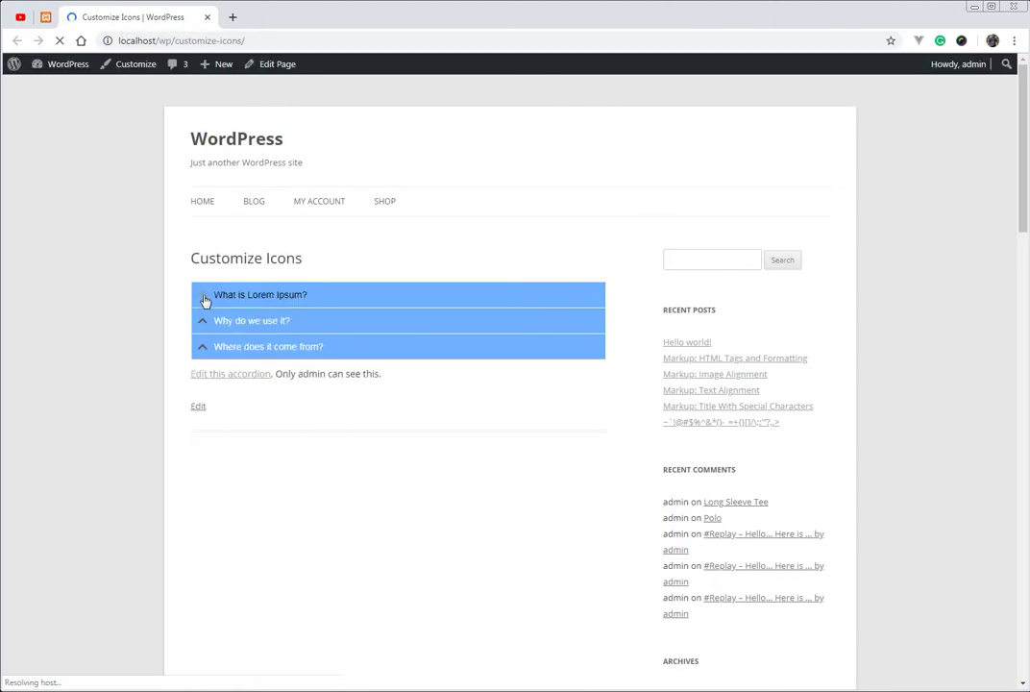
{"action": "left_click", "coordinate": [46, 17]}
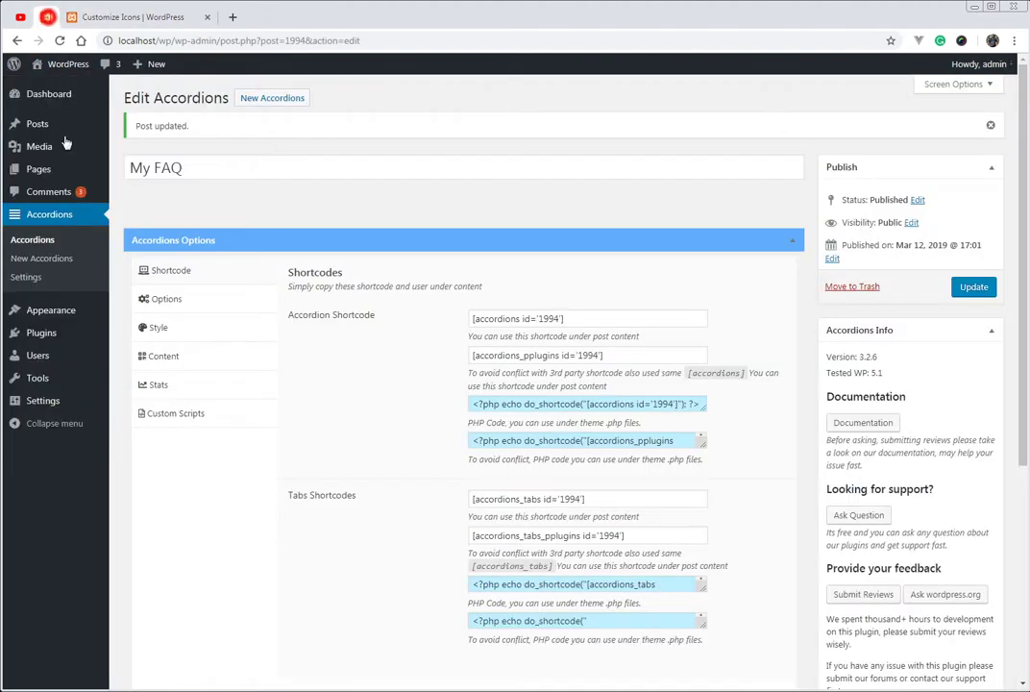
Set the icons color to the preset red in the My FAQ accordion's style settings.
{"action": "left_click", "coordinate": [180, 332]}
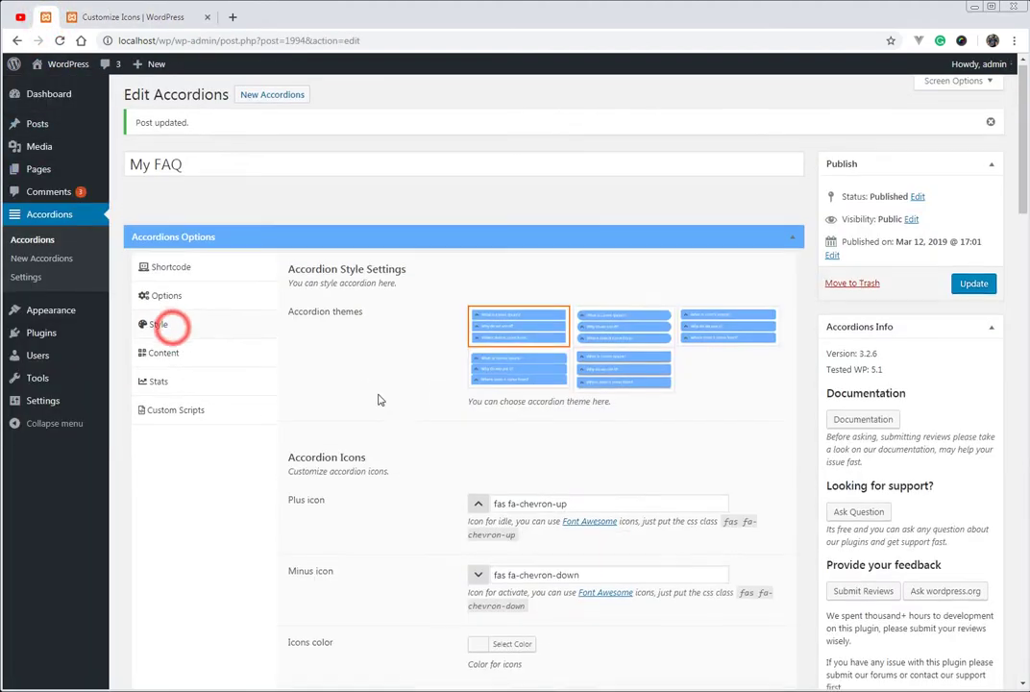
{"action": "scroll", "coordinate": [380, 397], "scroll_direction": "down", "scroll_amount": 5}
{"action": "left_click", "coordinate": [510, 316]}
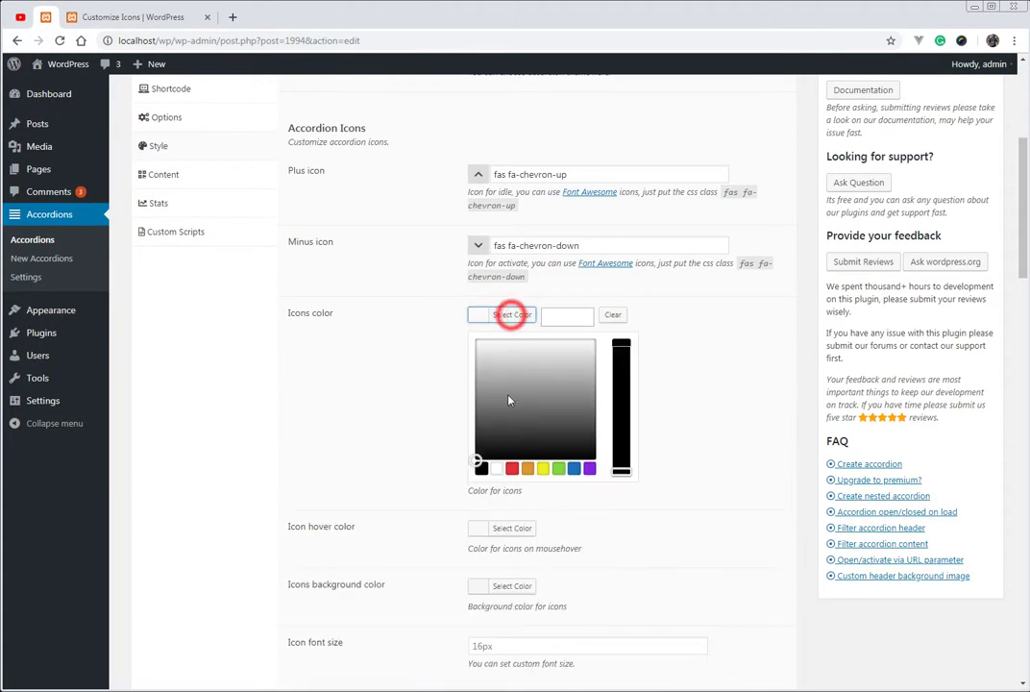
{"action": "left_click", "coordinate": [514, 470]}
{"action": "left_click", "coordinate": [425, 346]}
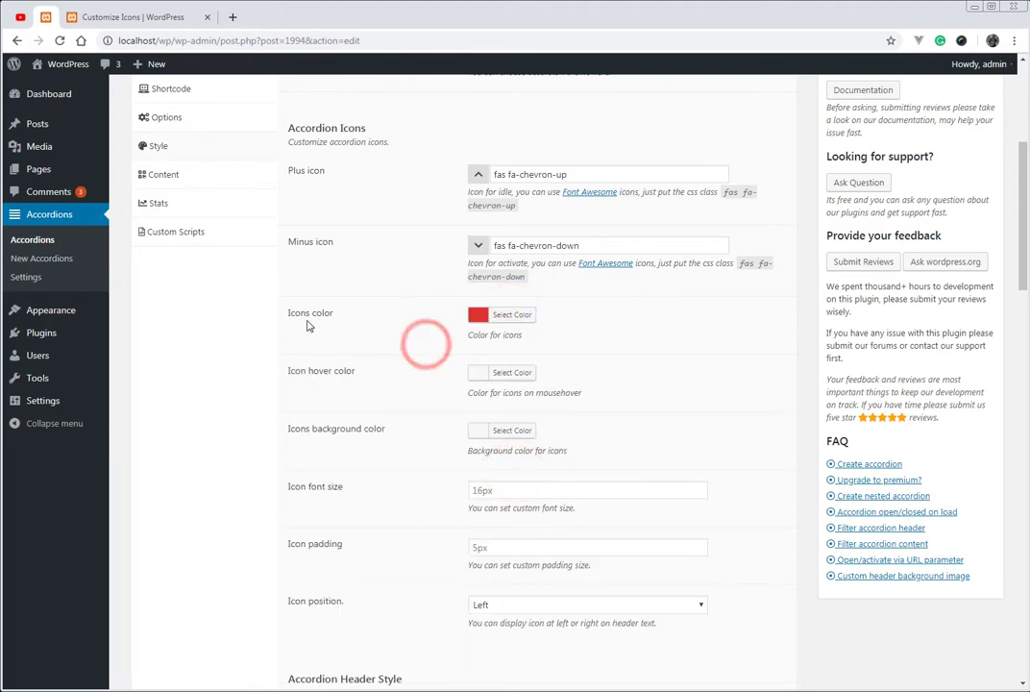
Update the My FAQ accordion and reload the Customize Icons page to check the icon color.
{"action": "scroll", "coordinate": [445, 368], "scroll_direction": "up", "scroll_amount": 4}
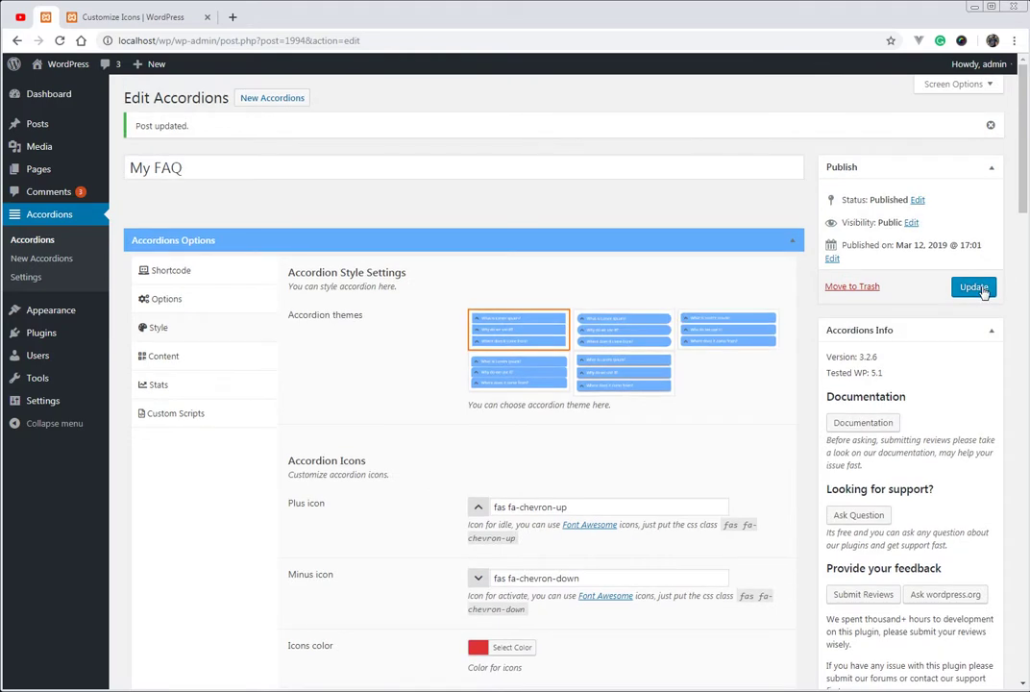
{"action": "left_click", "coordinate": [973, 286]}
{"action": "left_click", "coordinate": [153, 14]}
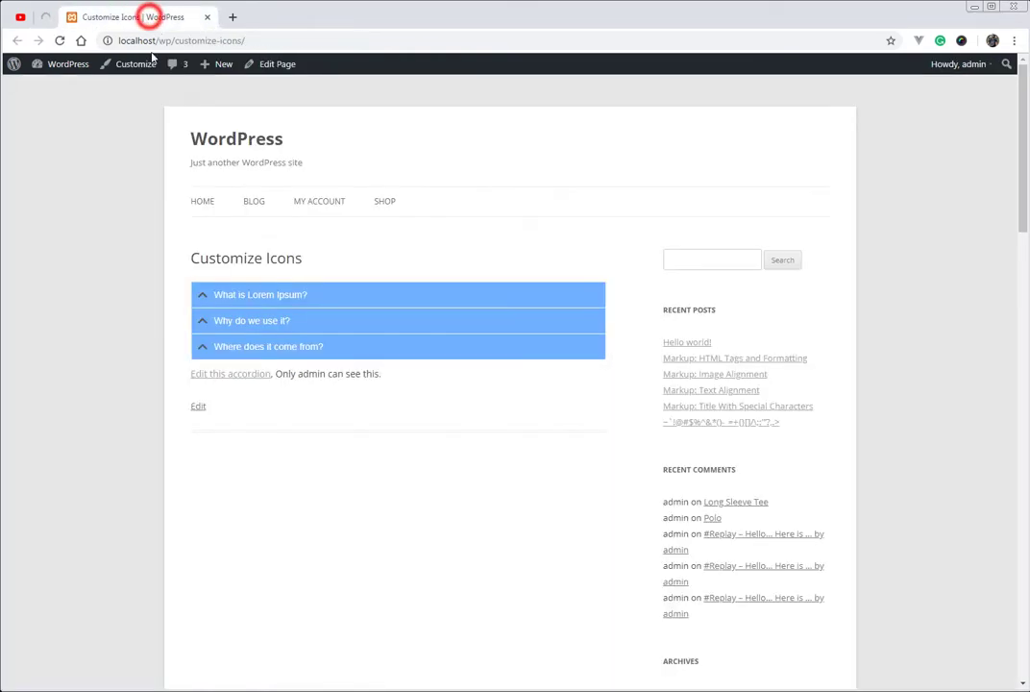
{"action": "left_click", "coordinate": [59, 41]}
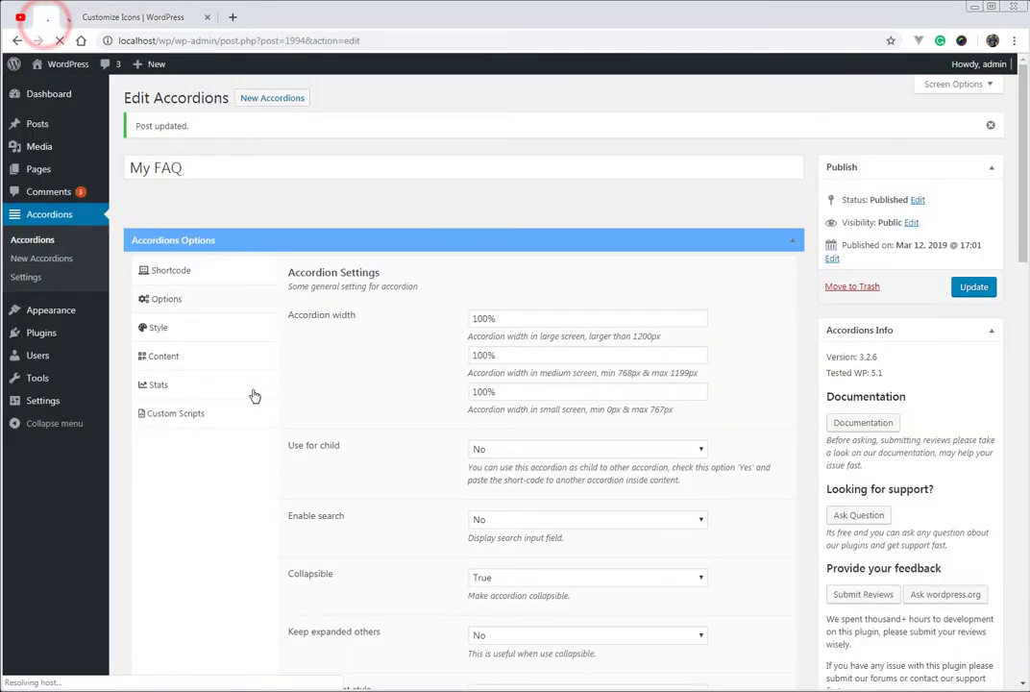
Set the accordion's icon hover color to yellow, #e8d335, in its style settings.
{"action": "scroll", "coordinate": [193, 286], "scroll_direction": "down", "scroll_amount": 1}
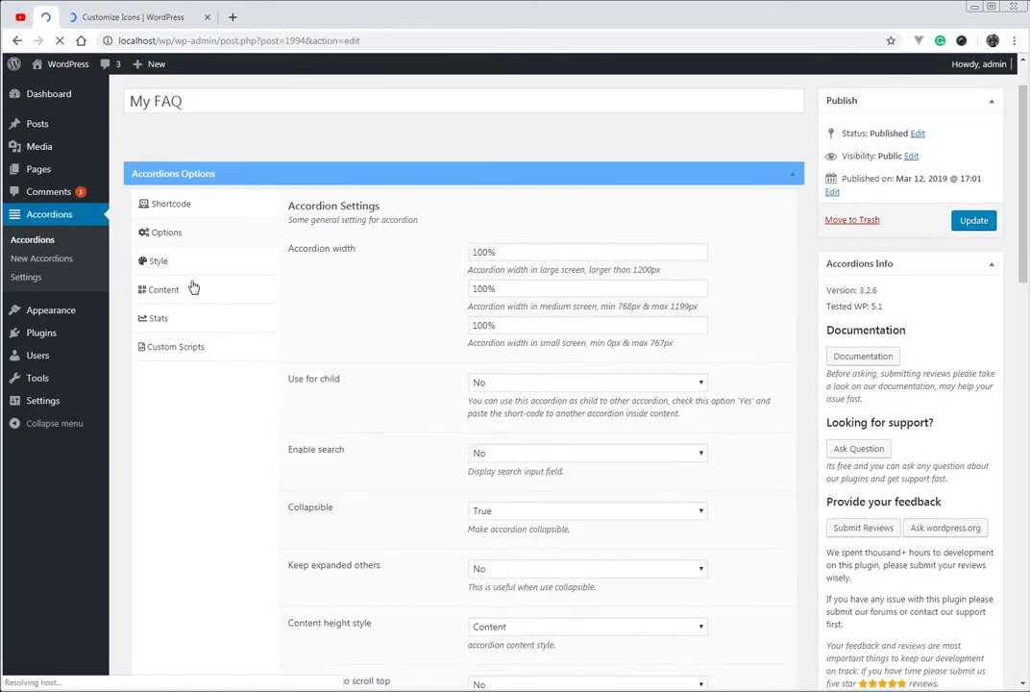
{"action": "scroll", "coordinate": [423, 360], "scroll_direction": "down", "scroll_amount": 3}
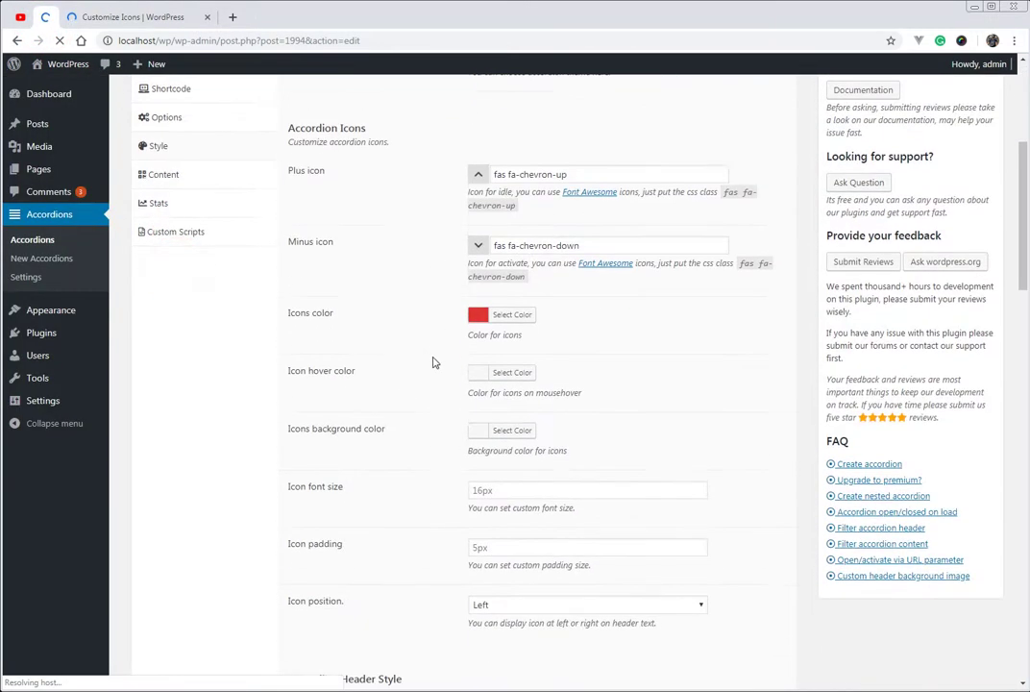
{"action": "left_click", "coordinate": [512, 373]}
{"action": "left_click", "coordinate": [512, 526]}
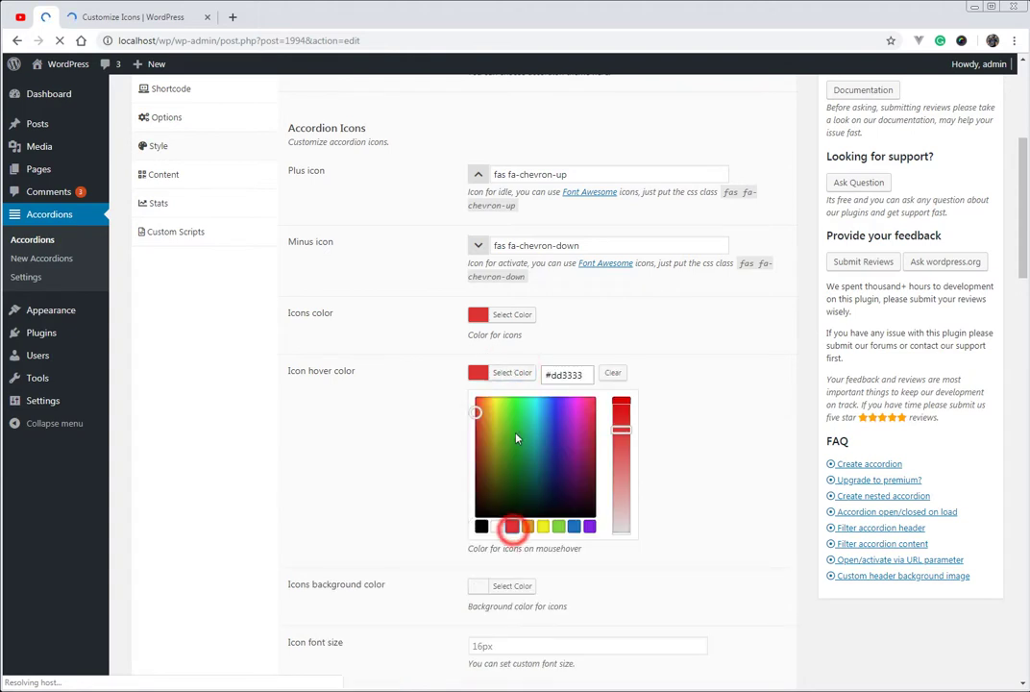
{"action": "left_click_drag", "start_coordinate": [475, 413], "coordinate": [497, 409]}
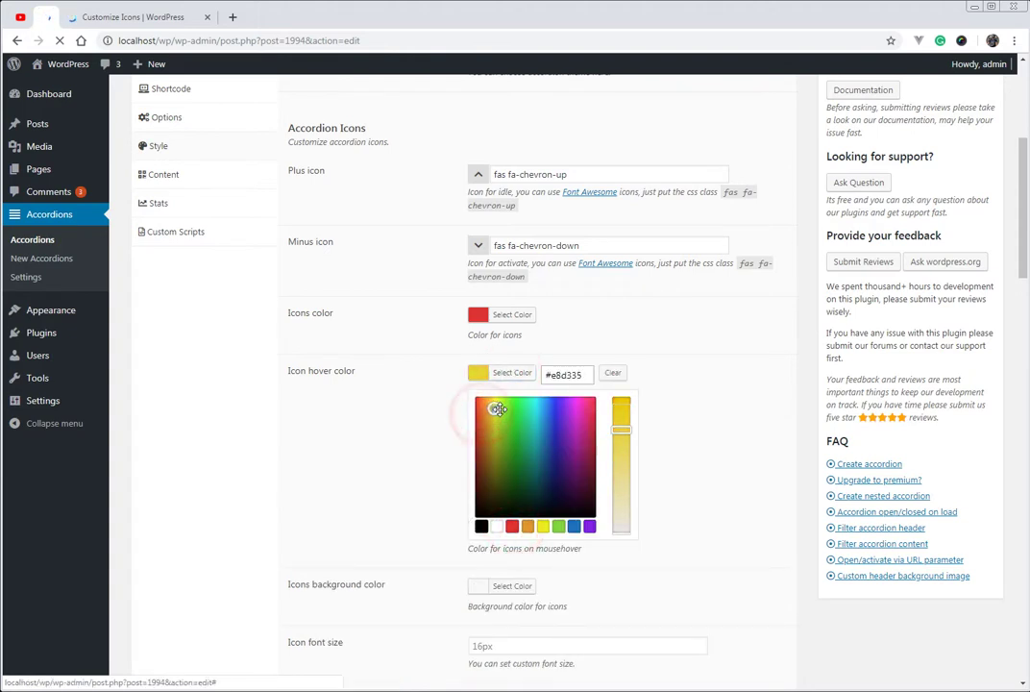
{"action": "left_click", "coordinate": [415, 352]}
{"action": "left_click_drag", "start_coordinate": [285, 371], "coordinate": [342, 375]}
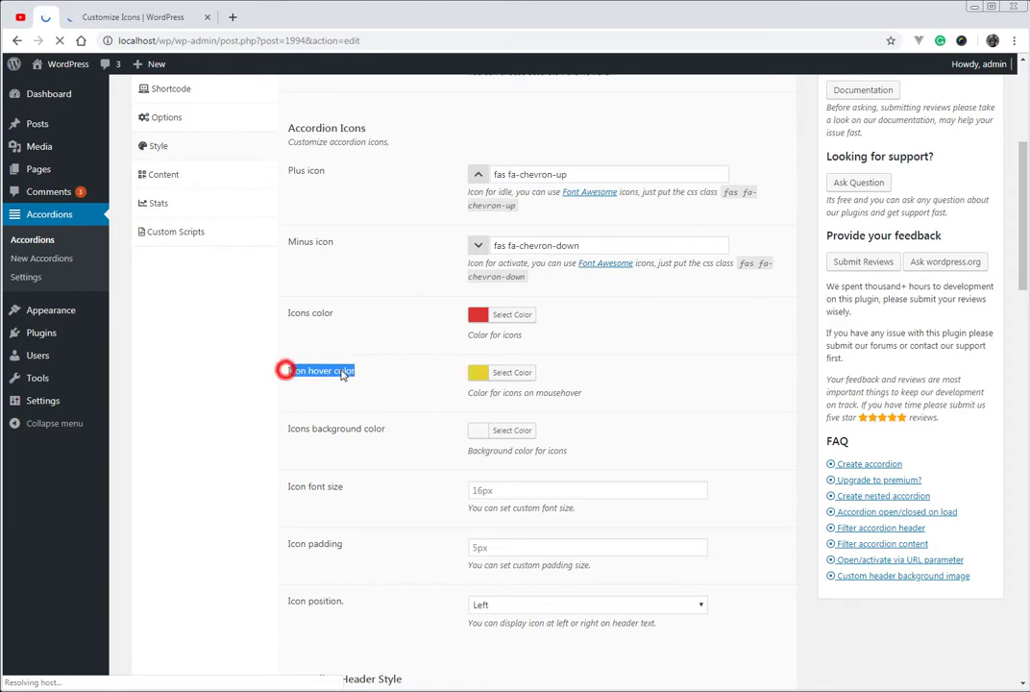
Update the accordion, reload the Customize Icons page and try the hover color on the header icons.
{"action": "left_click", "coordinate": [972, 287]}
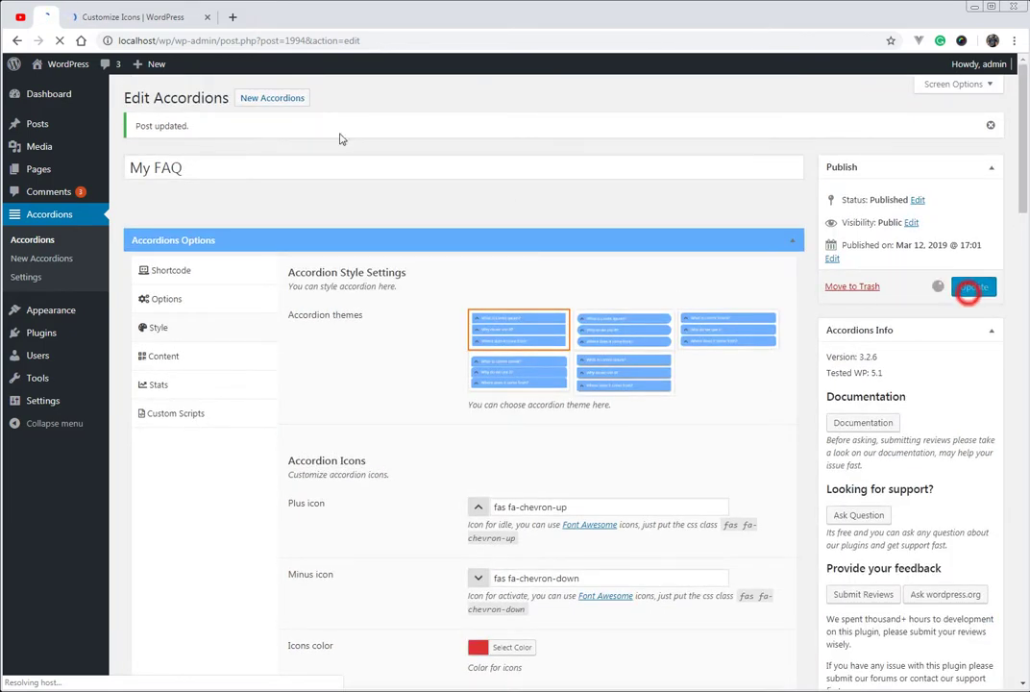
{"action": "left_click", "coordinate": [126, 16]}
{"action": "left_click", "coordinate": [60, 41]}
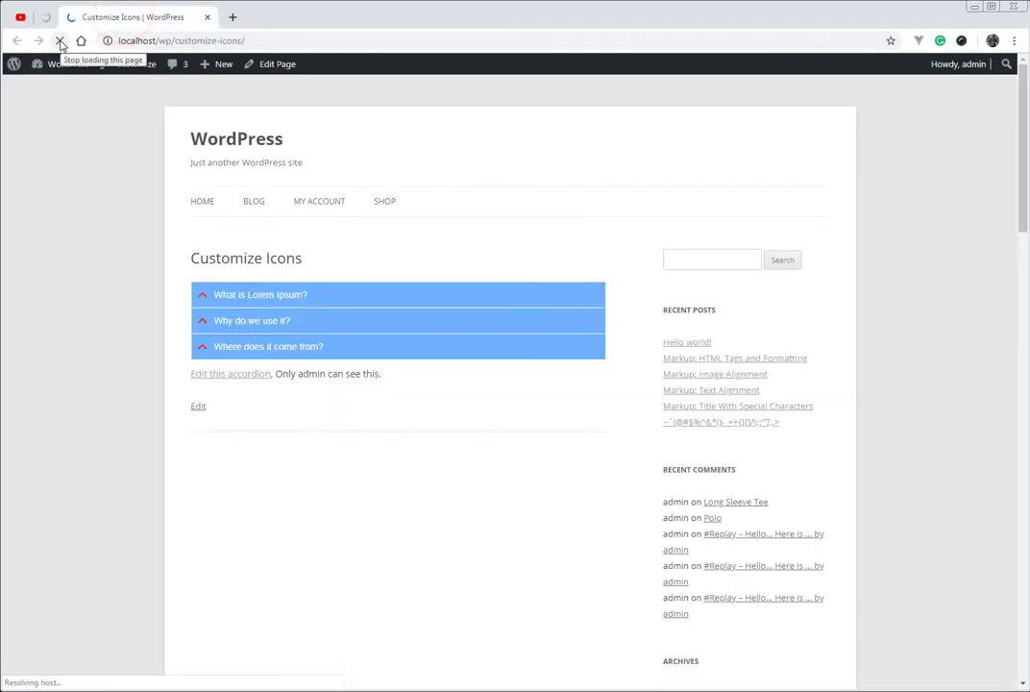
{"action": "left_click", "coordinate": [59, 40]}
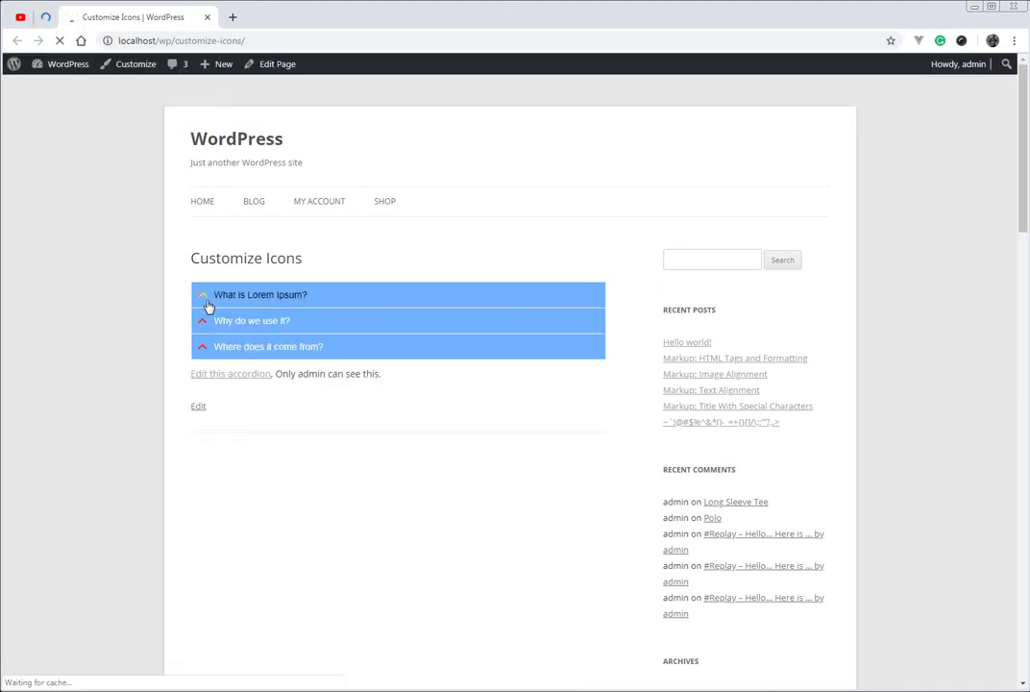
{"action": "left_click", "coordinate": [209, 324]}
{"action": "left_click", "coordinate": [203, 295]}
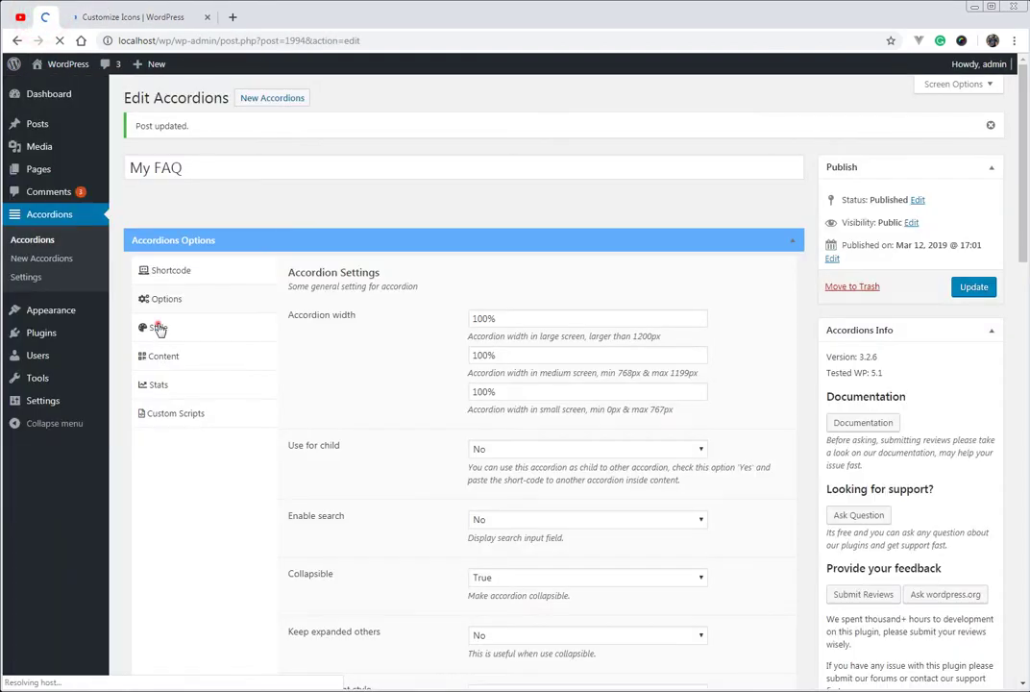
Set the accordion's icons background color to light grey, #d3d3d3, in its style settings.
{"action": "left_click", "coordinate": [159, 324]}
{"action": "scroll", "coordinate": [427, 424], "scroll_direction": "down", "scroll_amount": 4}
{"action": "scroll", "coordinate": [442, 434], "scroll_direction": "down", "scroll_amount": 1}
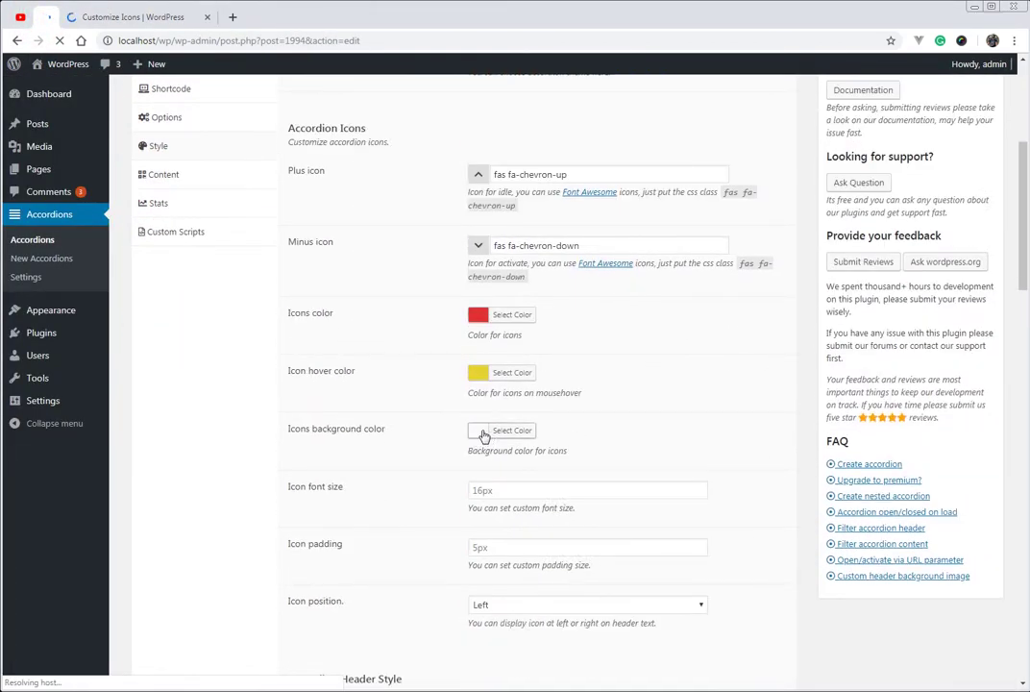
{"action": "scroll", "coordinate": [444, 444], "scroll_direction": "down", "scroll_amount": 3}
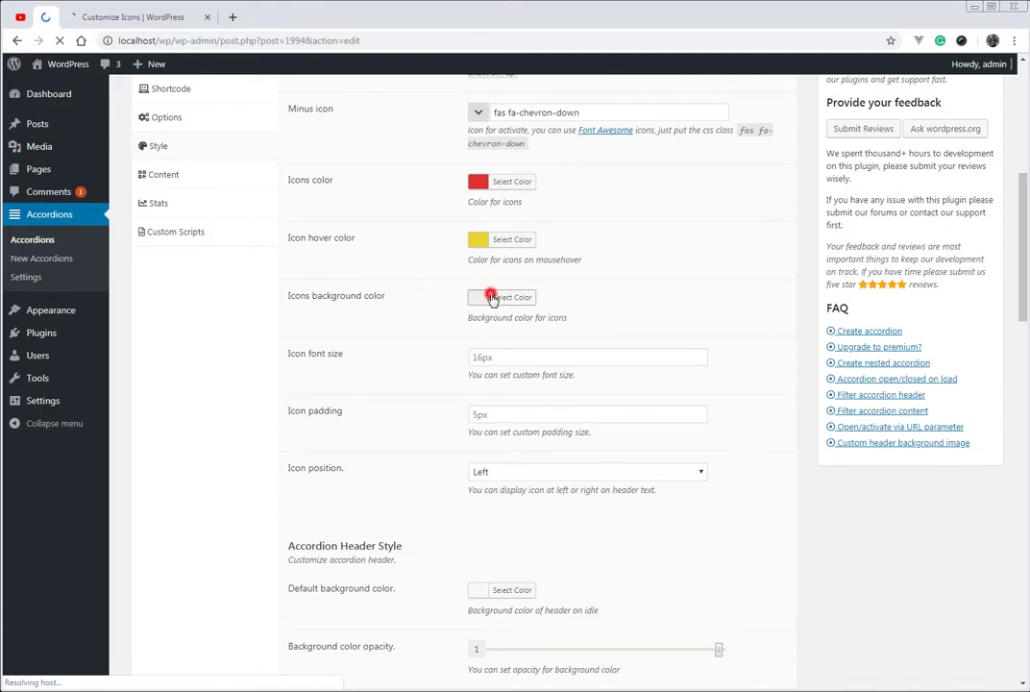
{"action": "left_click", "coordinate": [491, 298]}
{"action": "left_click", "coordinate": [478, 344]}
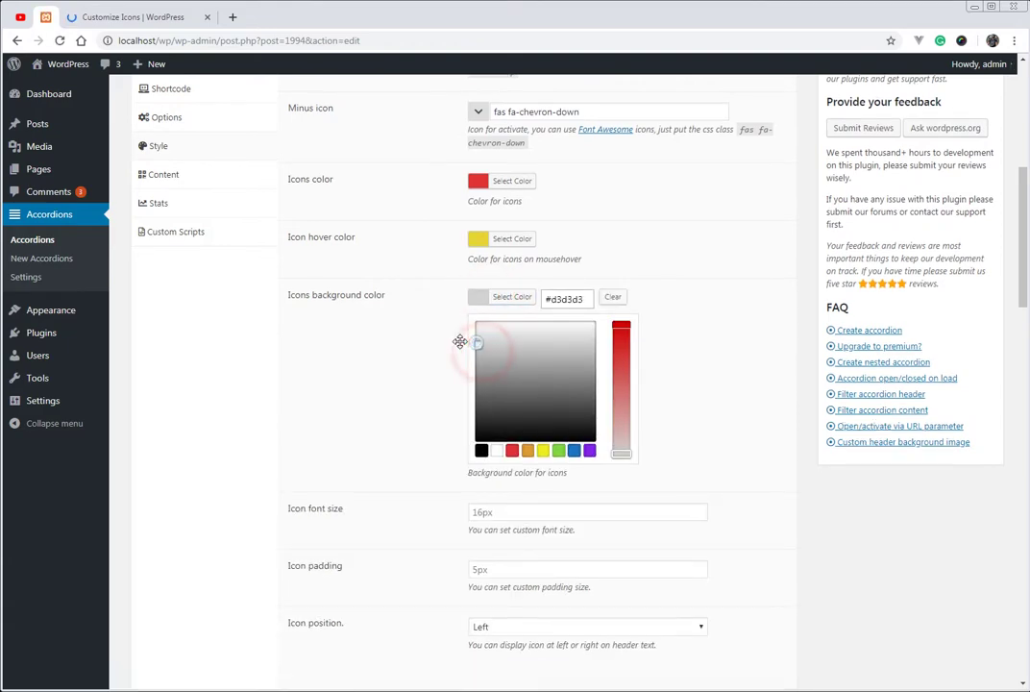
{"action": "left_click", "coordinate": [410, 340]}
Update the accordion and reload the Customize Icons page to check the icon background color.
{"action": "scroll", "coordinate": [448, 347], "scroll_direction": "up", "scroll_amount": 8}
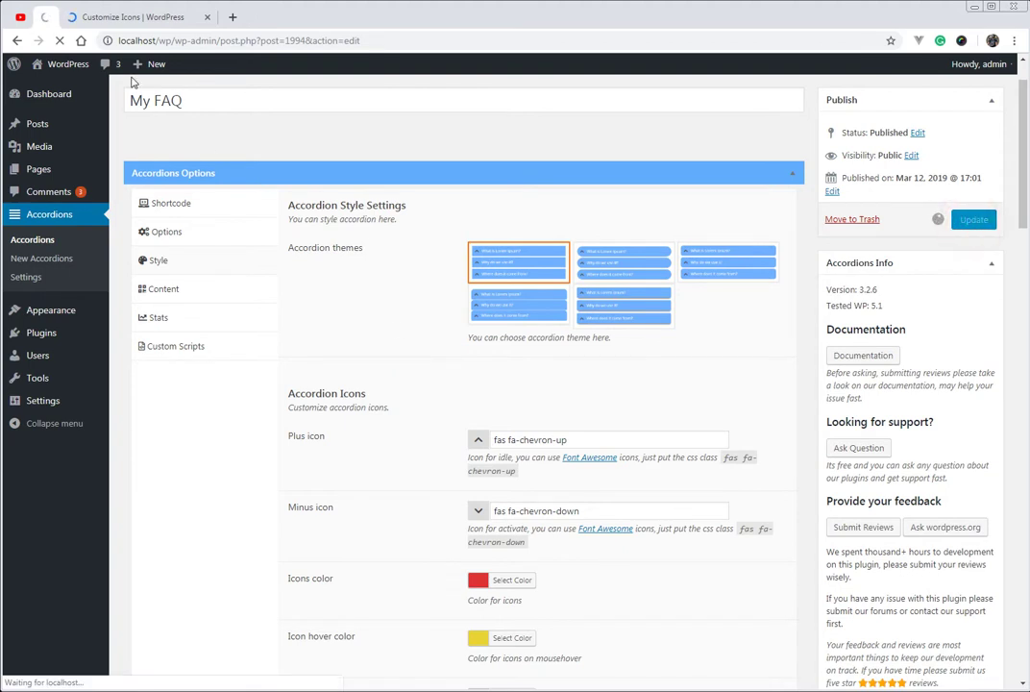
{"action": "left_click", "coordinate": [104, 19]}
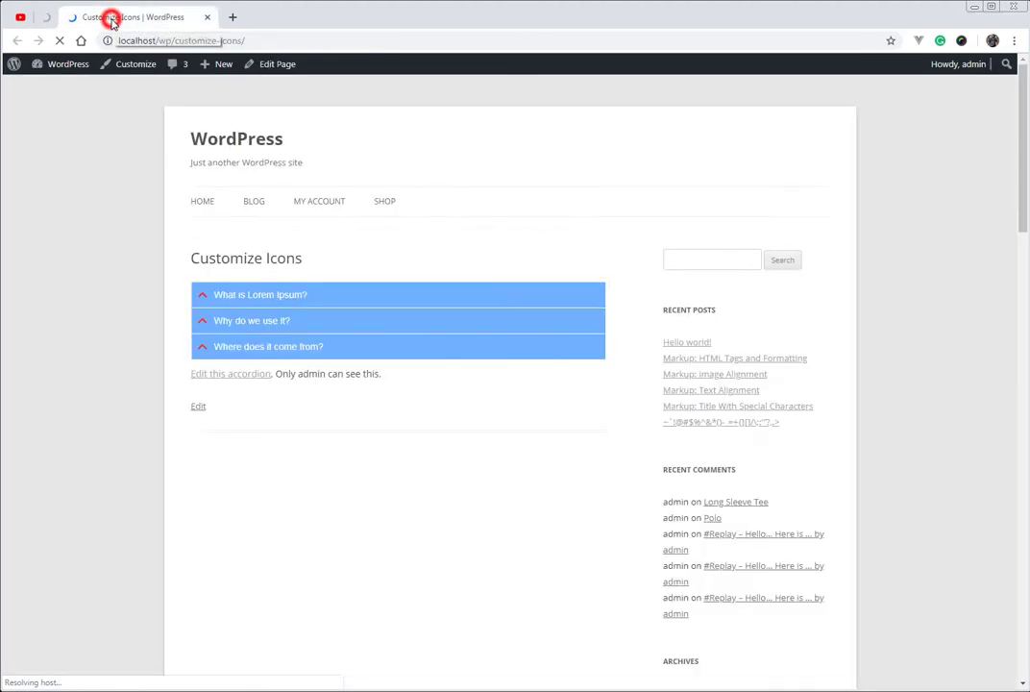
{"action": "left_click", "coordinate": [60, 41]}
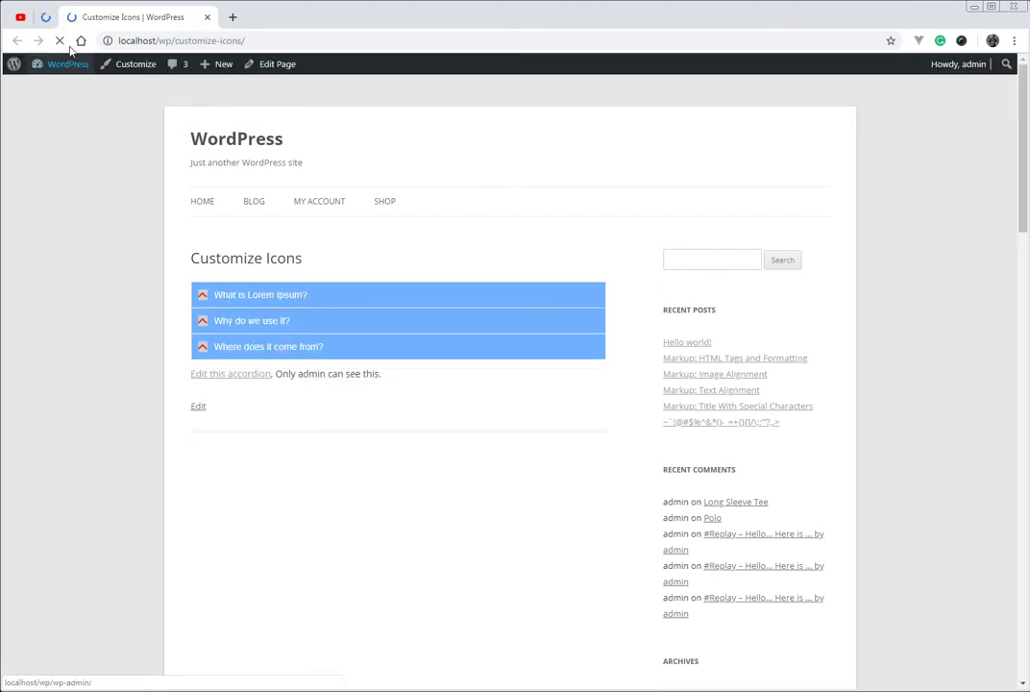
Set the icon font size to 20px in the My FAQ accordion's style settings.
{"action": "left_click", "coordinate": [44, 17]}
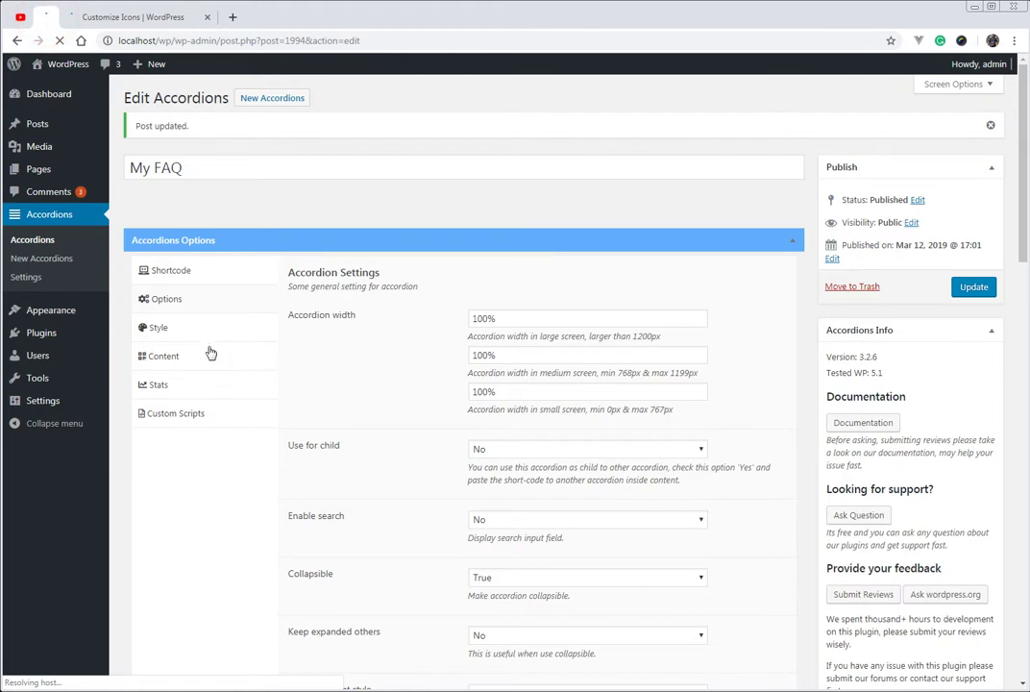
{"action": "scroll", "coordinate": [391, 407], "scroll_direction": "down", "scroll_amount": 5}
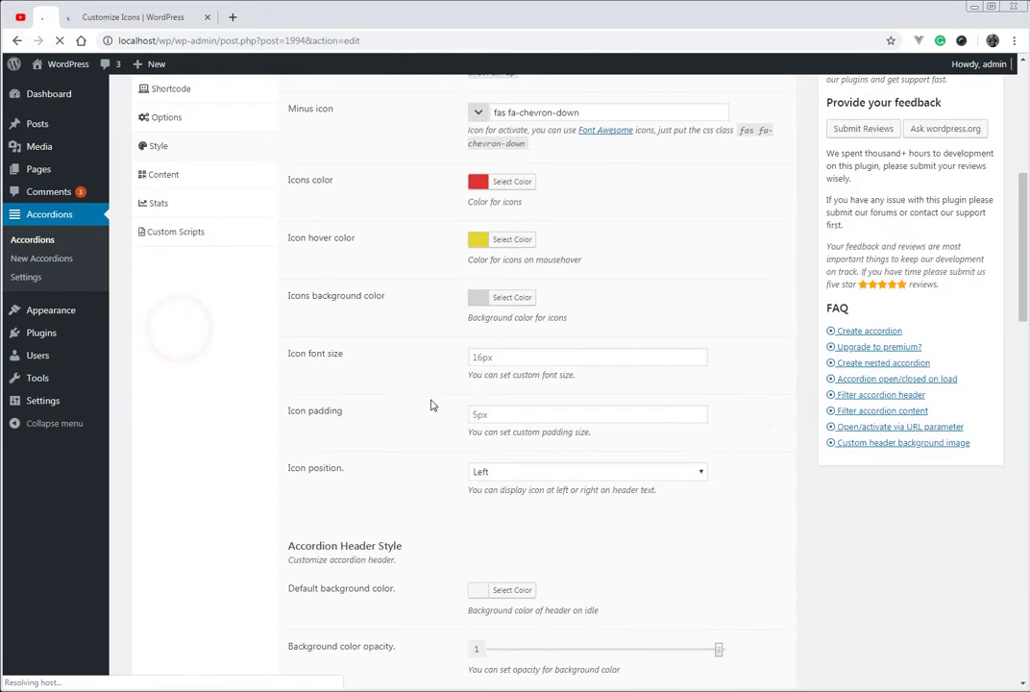
{"action": "left_click", "coordinate": [488, 357]}
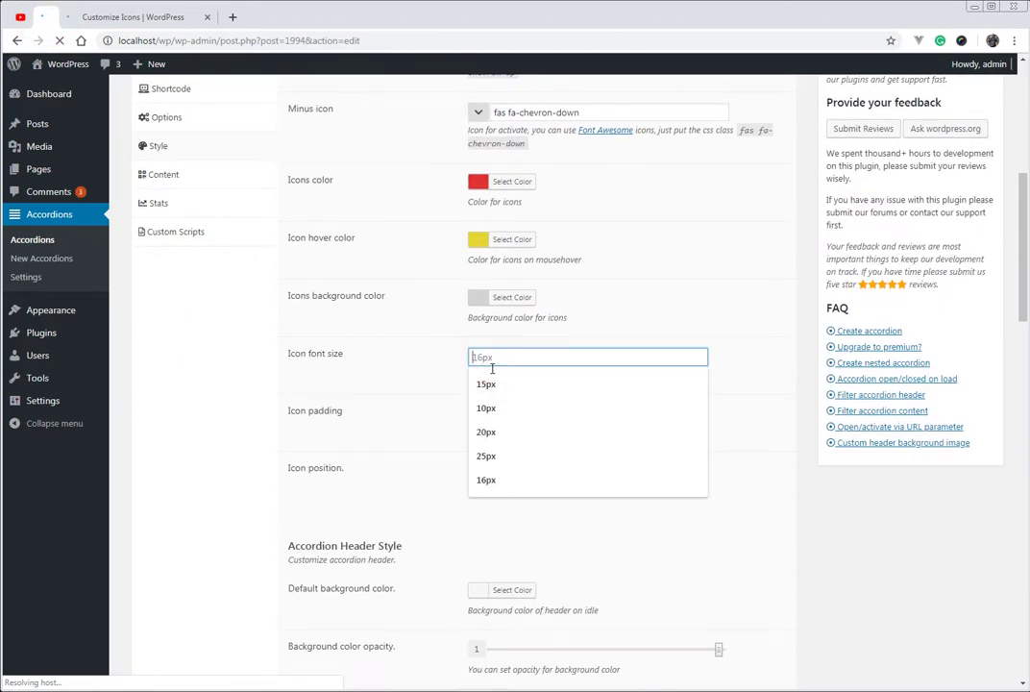
{"action": "left_click", "coordinate": [487, 358]}
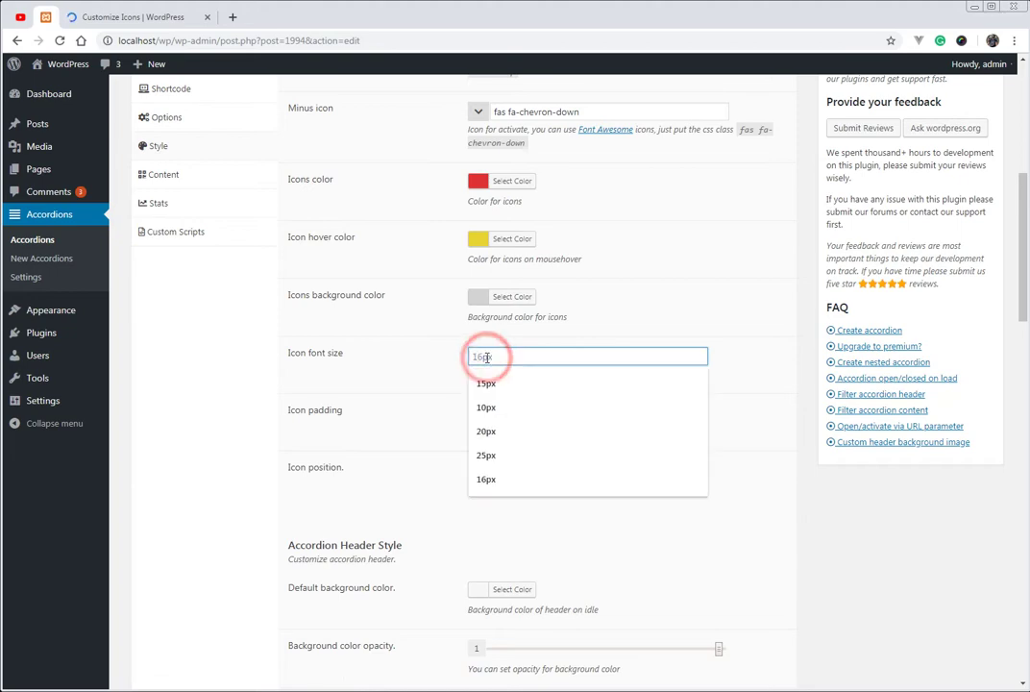
{"action": "left_click", "coordinate": [483, 430]}
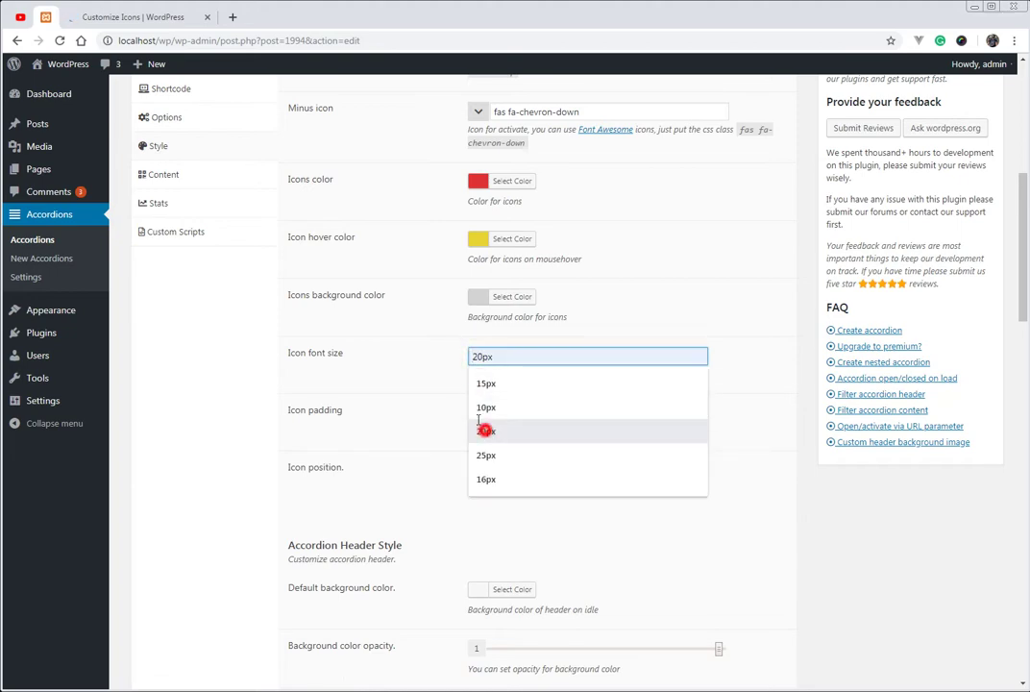
{"action": "left_click", "coordinate": [414, 390]}
Update the accordion and reload the Customize Icons page to check the icon size.
{"action": "scroll", "coordinate": [541, 372], "scroll_direction": "up", "scroll_amount": 5}
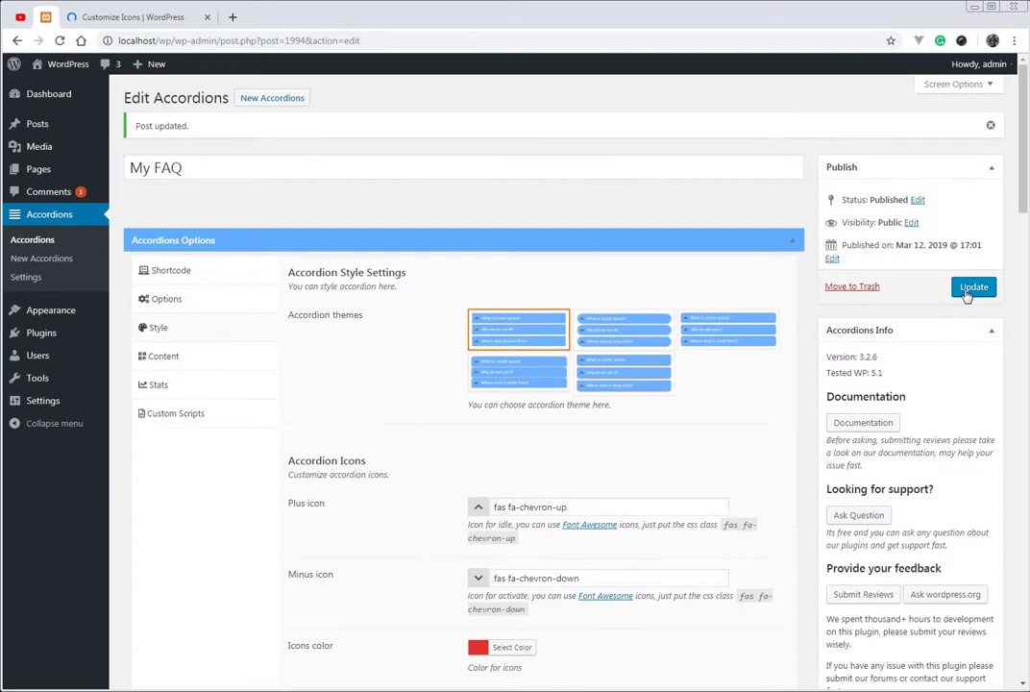
{"action": "left_click", "coordinate": [972, 286]}
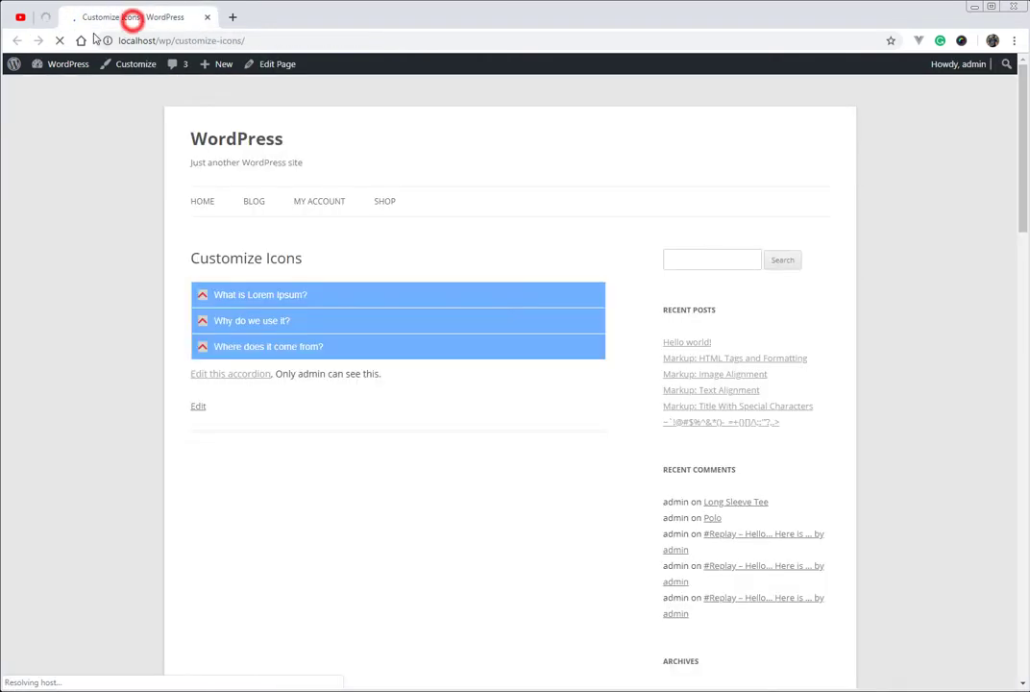
{"action": "left_click", "coordinate": [60, 40]}
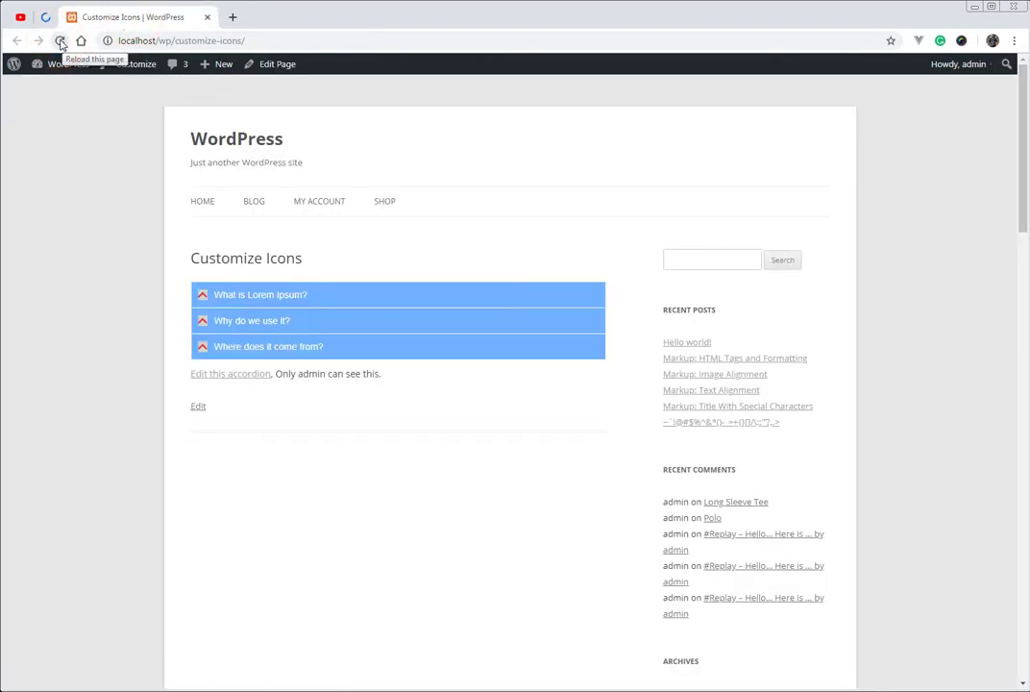
{"action": "left_click", "coordinate": [60, 41]}
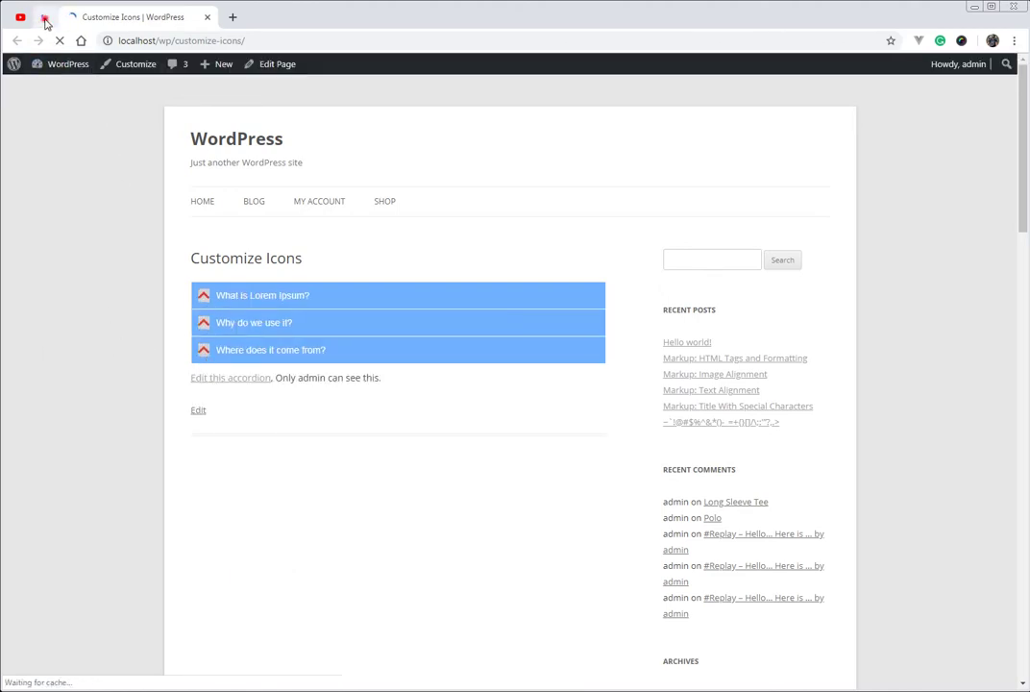
Set the icon padding to 5px in the My FAQ accordion's style settings.
{"action": "left_click", "coordinate": [45, 18]}
{"action": "left_click", "coordinate": [192, 295]}
{"action": "left_click", "coordinate": [168, 324]}
{"action": "scroll", "coordinate": [391, 408], "scroll_direction": "down", "scroll_amount": 1}
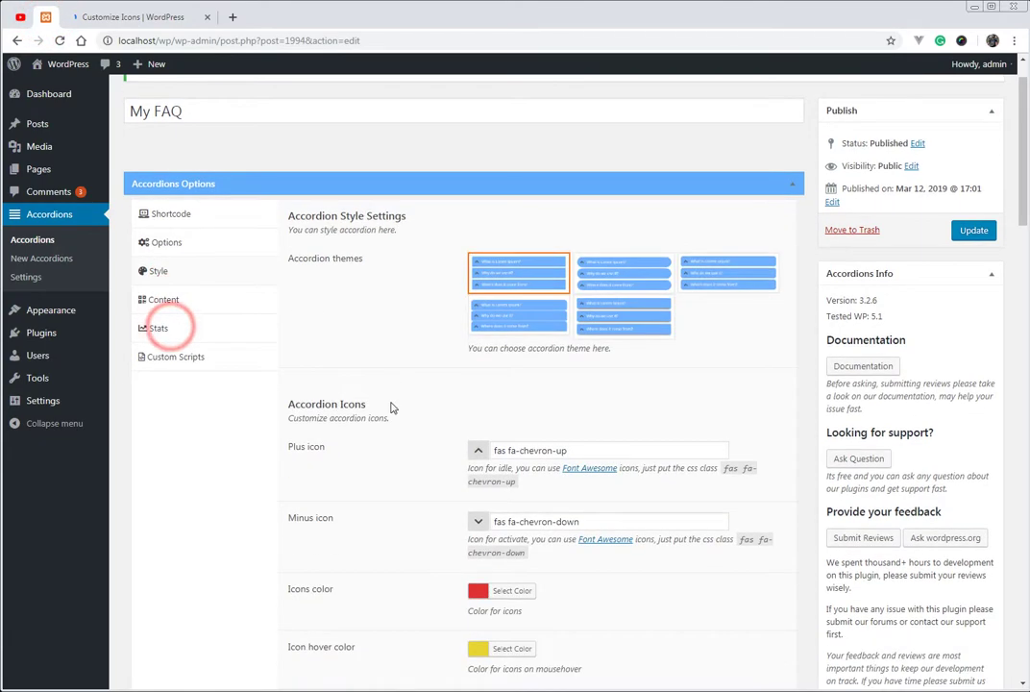
{"action": "scroll", "coordinate": [403, 407], "scroll_direction": "down", "scroll_amount": 5}
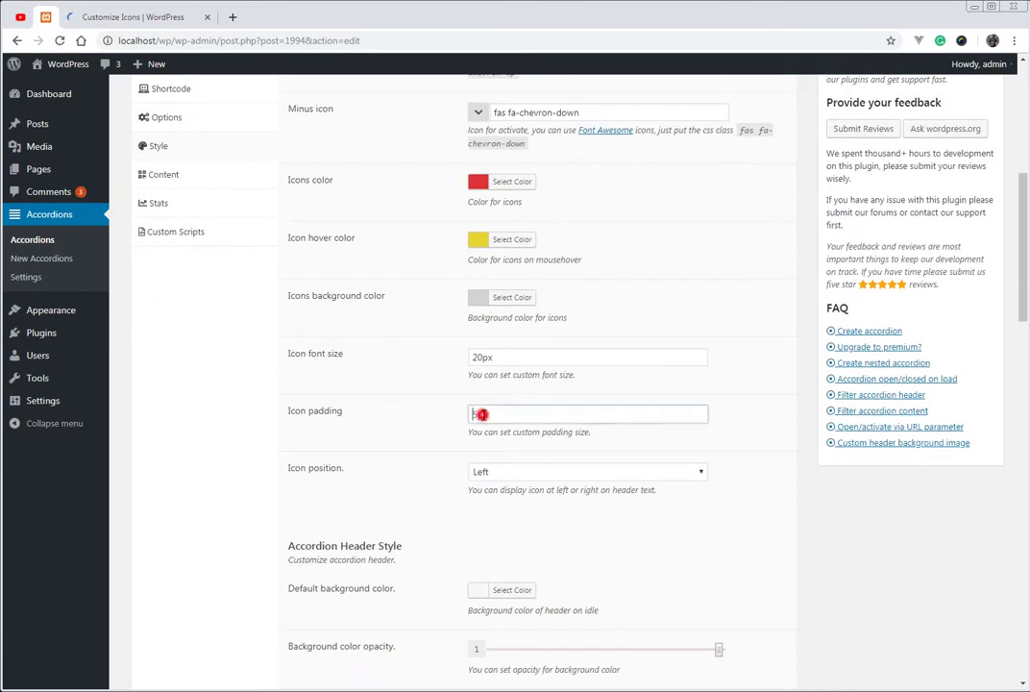
{"action": "left_click", "coordinate": [482, 414]}
{"action": "type", "text": "5"}
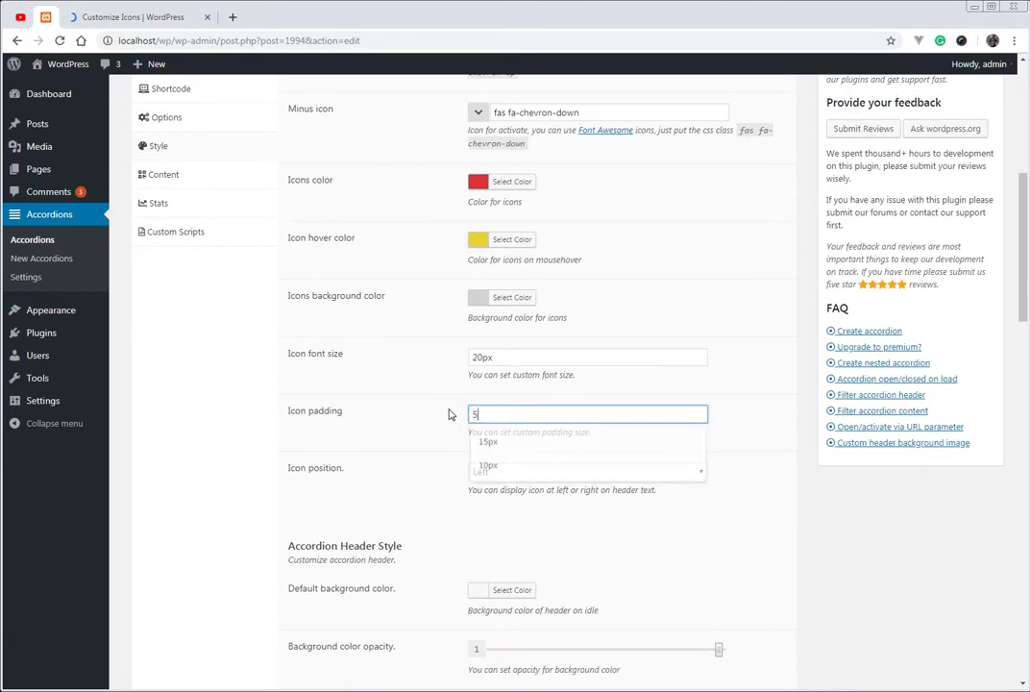
{"action": "type", "text": "px"}
Update the accordion and reload the Customize Icons page to check the icon padding.
{"action": "key", "text": "Return"}
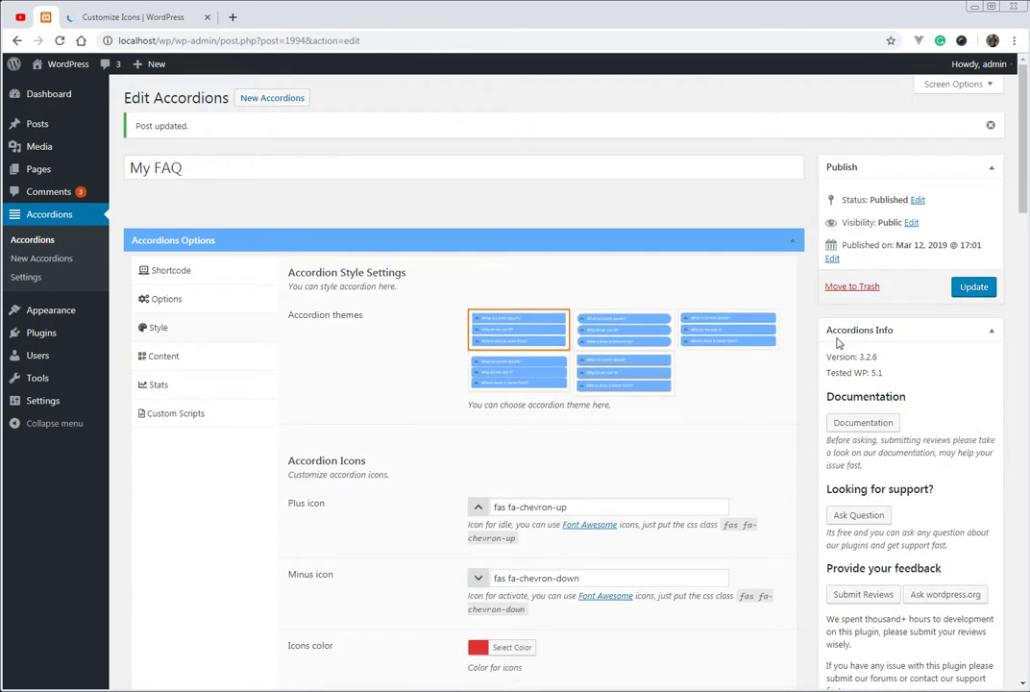
{"action": "left_click", "coordinate": [91, 17]}
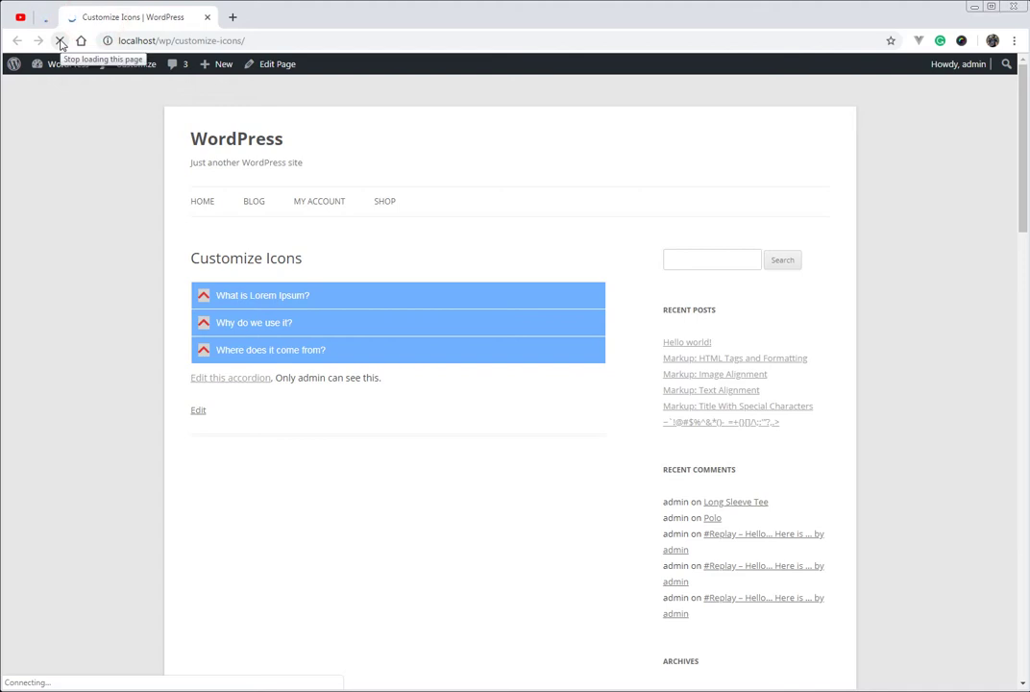
{"action": "left_click", "coordinate": [59, 42]}
{"action": "left_click", "coordinate": [59, 42]}
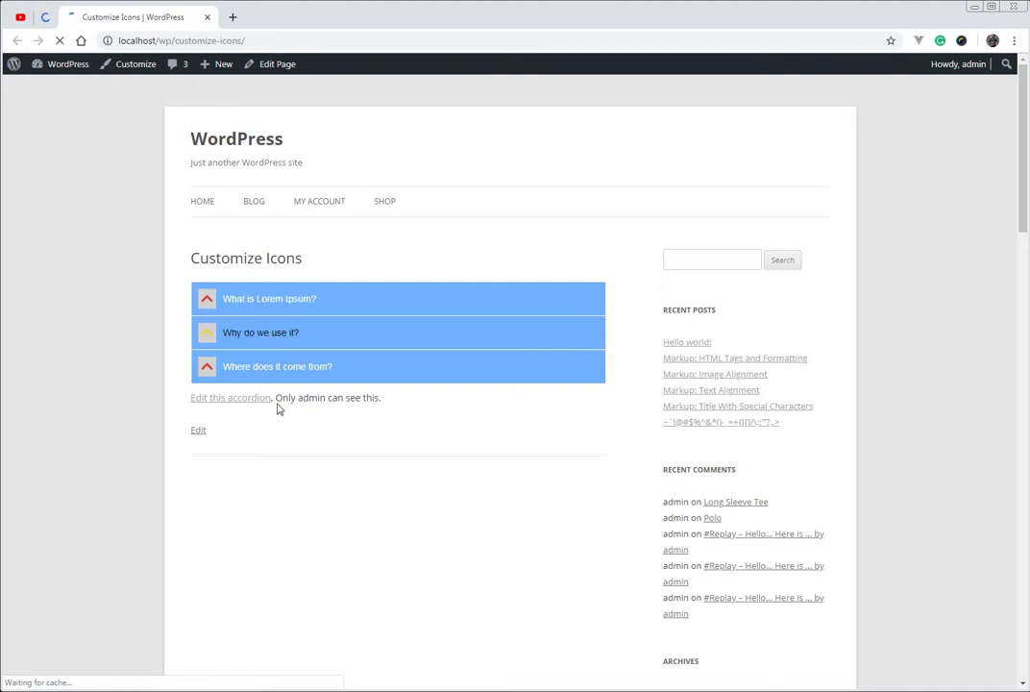
Set the accordion's header padding to 0px in the My FAQ style settings.
{"action": "left_click", "coordinate": [45, 18]}
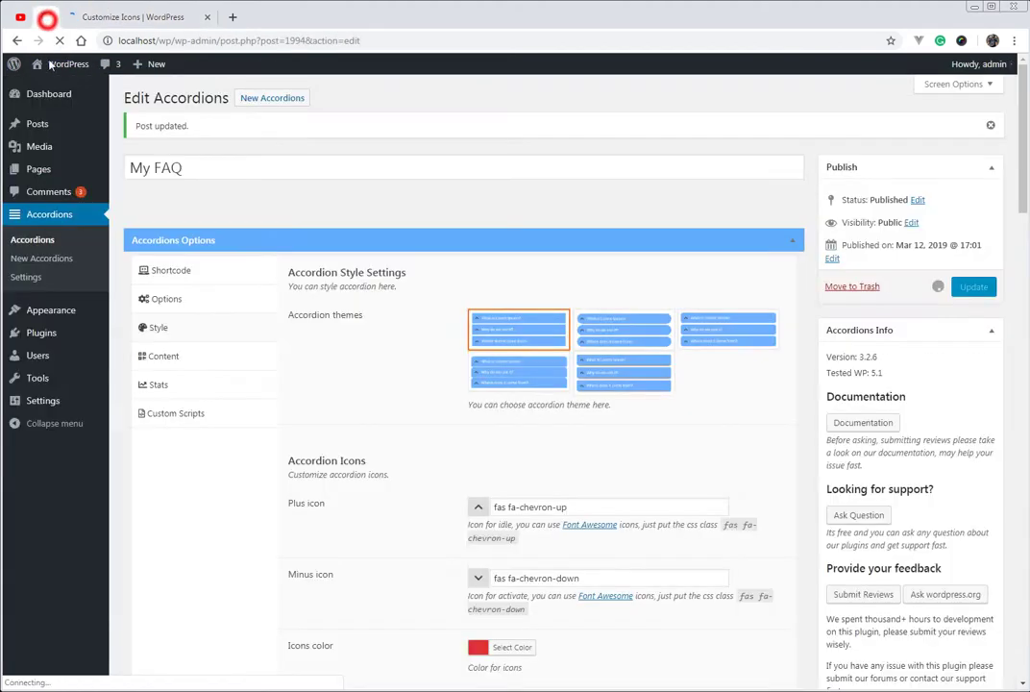
{"action": "scroll", "coordinate": [336, 370], "scroll_direction": "down", "scroll_amount": 1}
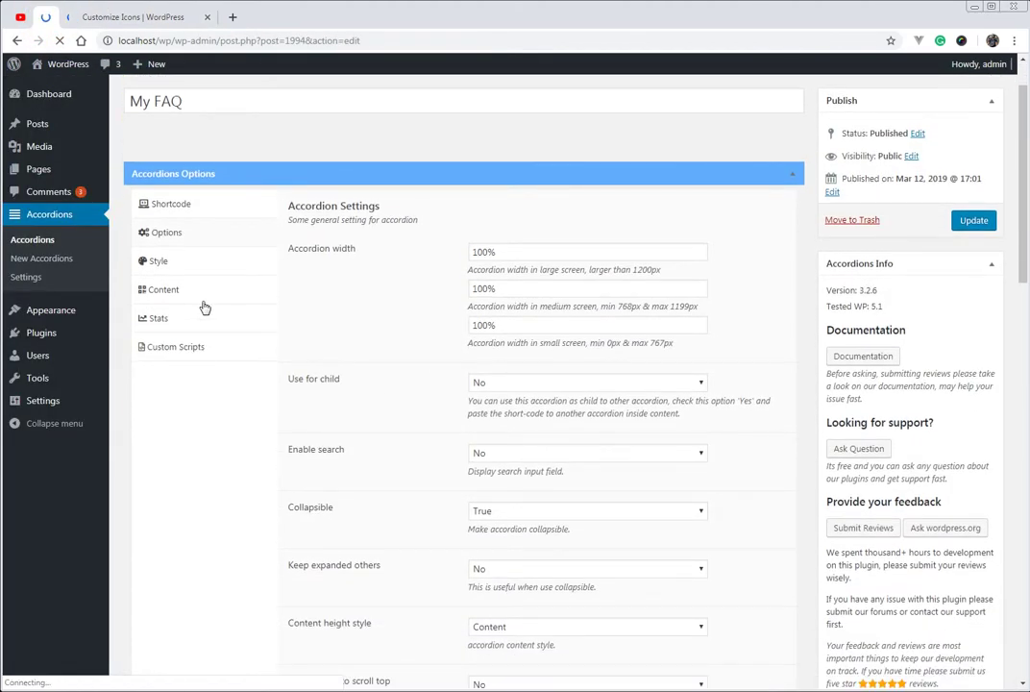
{"action": "scroll", "coordinate": [403, 391], "scroll_direction": "down", "scroll_amount": 10}
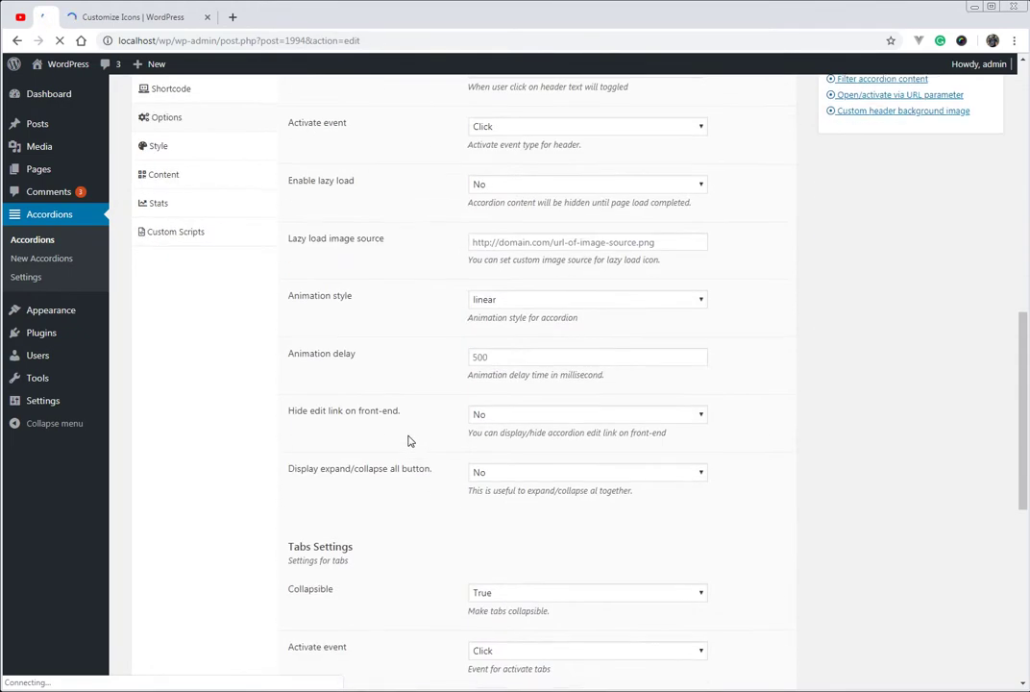
{"action": "left_click", "coordinate": [175, 148]}
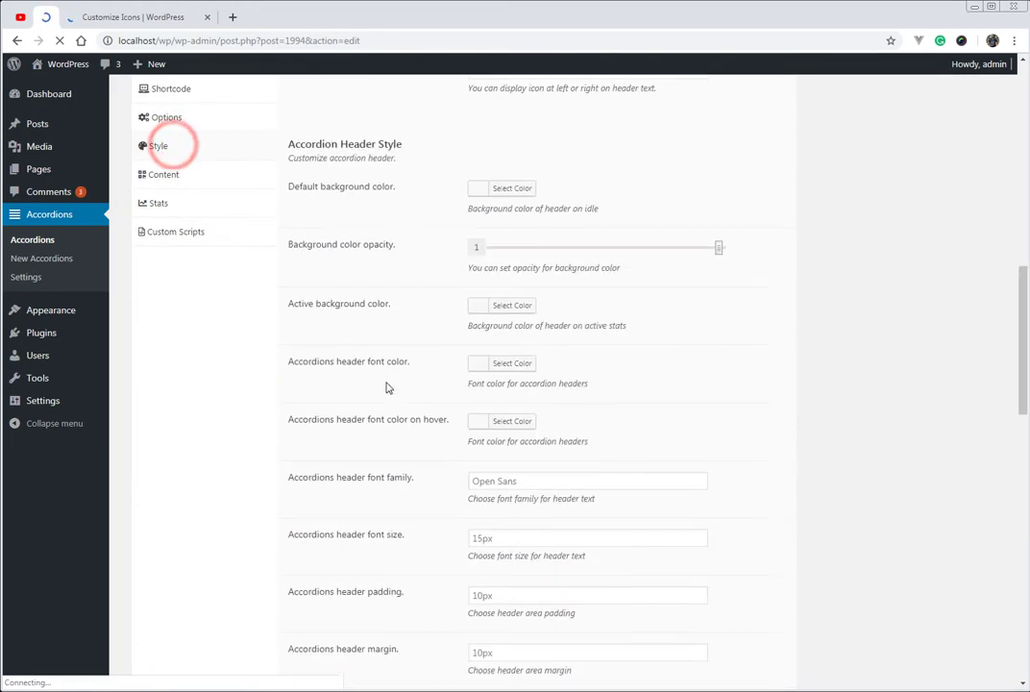
{"action": "scroll", "coordinate": [387, 386], "scroll_direction": "down", "scroll_amount": 2}
{"action": "scroll", "coordinate": [389, 387], "scroll_direction": "down", "scroll_amount": 2}
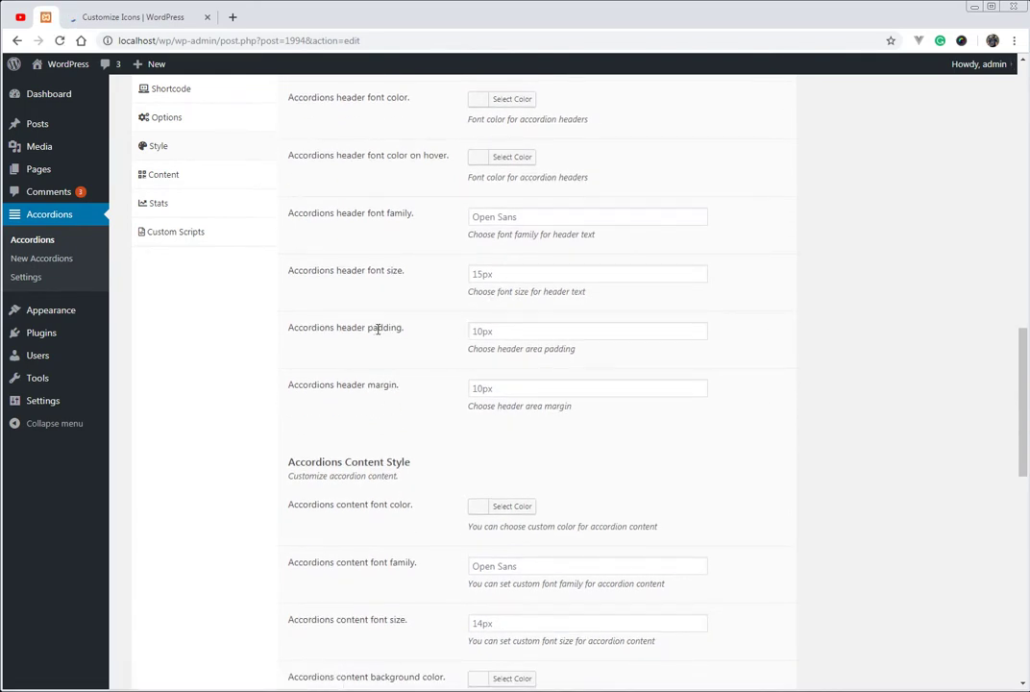
{"action": "left_click", "coordinate": [495, 330]}
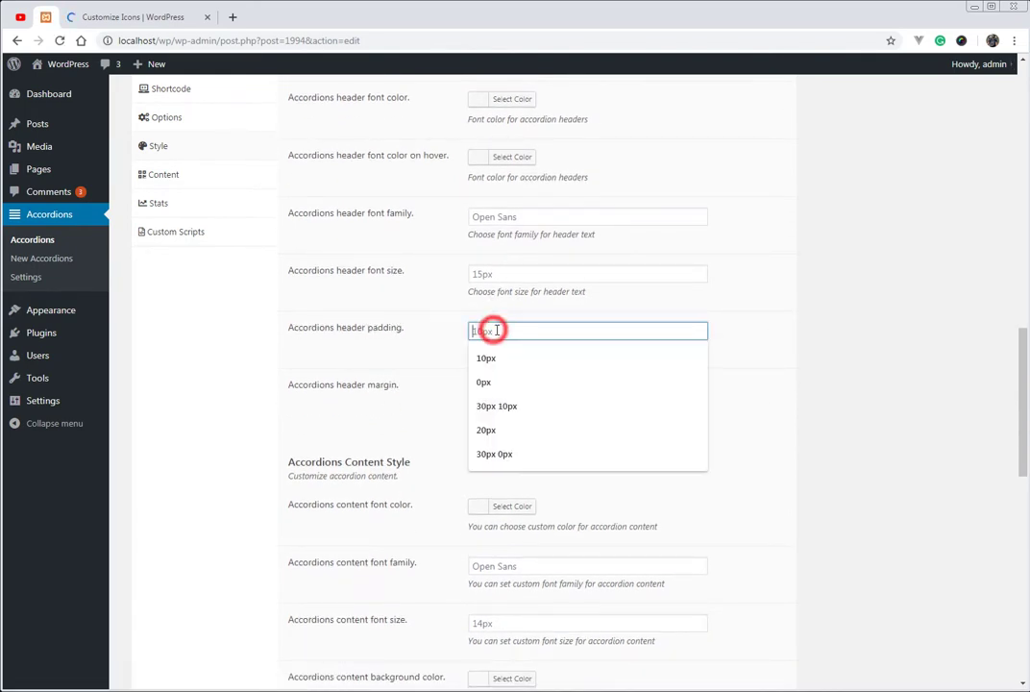
{"action": "type", "text": "0"}
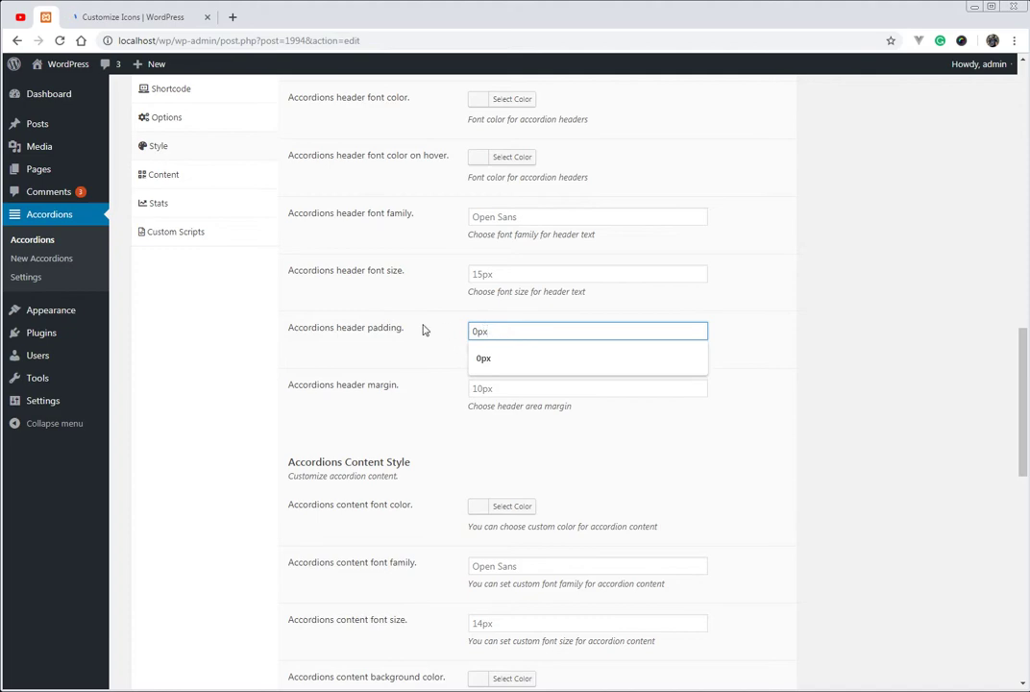
{"action": "type", "text": "px"}
{"action": "left_click", "coordinate": [396, 329]}
Update the accordion and reload the Customize Icons page to check the header padding.
{"action": "scroll", "coordinate": [396, 325], "scroll_direction": "up", "scroll_amount": 15}
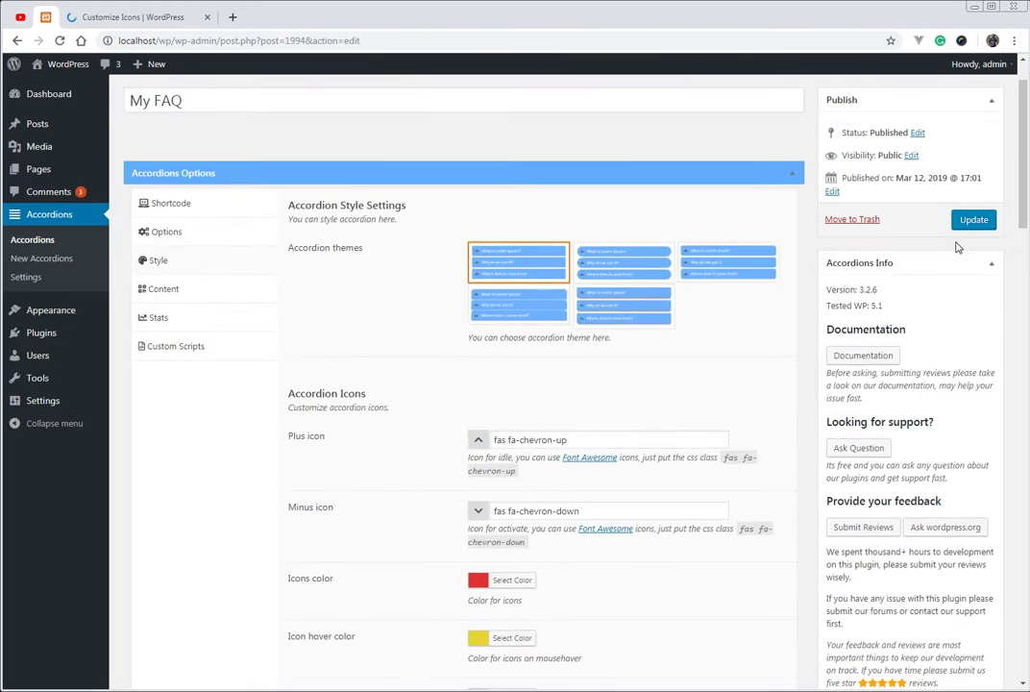
{"action": "left_click", "coordinate": [168, 17]}
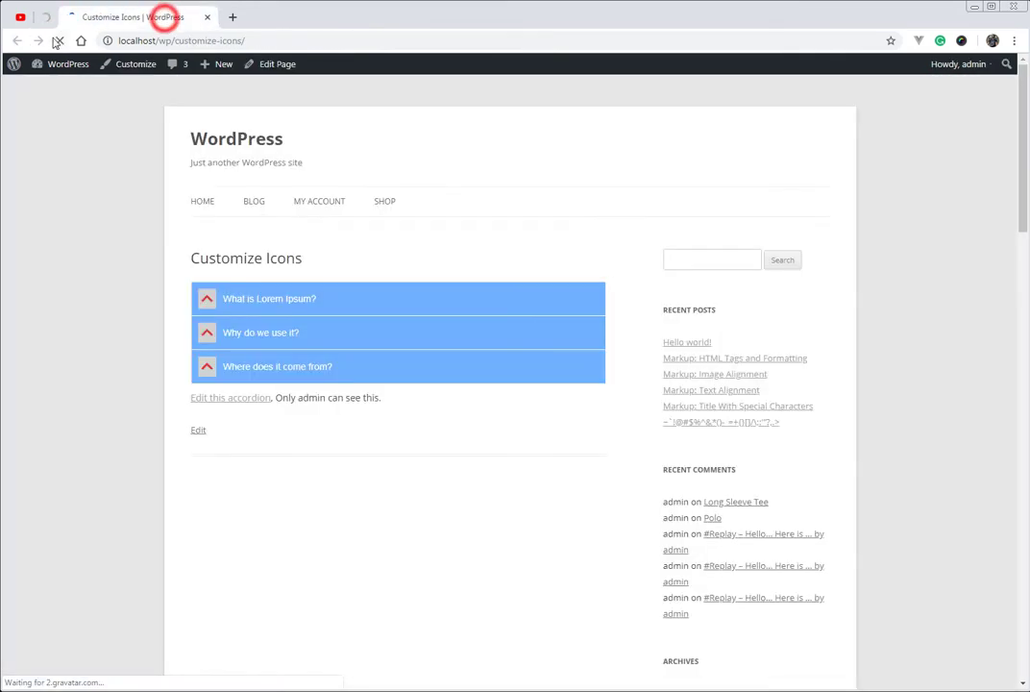
{"action": "left_click", "coordinate": [61, 41]}
{"action": "left_click", "coordinate": [61, 40]}
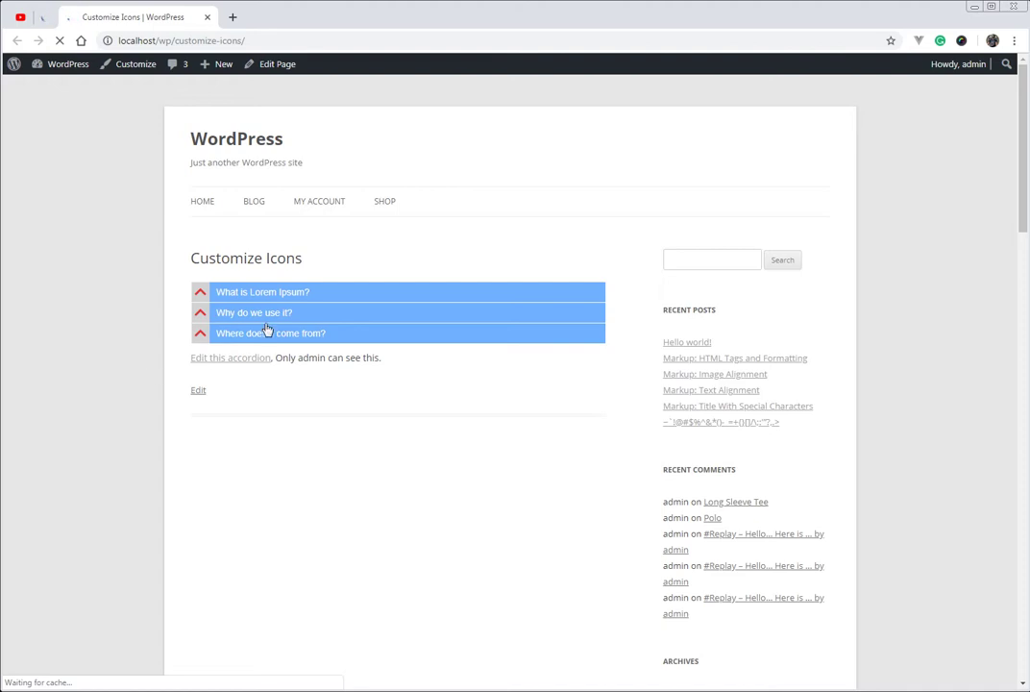
Toggle the "Why do we use it?" and "What is Lorem Ipsum?" panels to check the icons in both states.
{"action": "left_click", "coordinate": [266, 313]}
{"action": "left_click", "coordinate": [269, 292]}
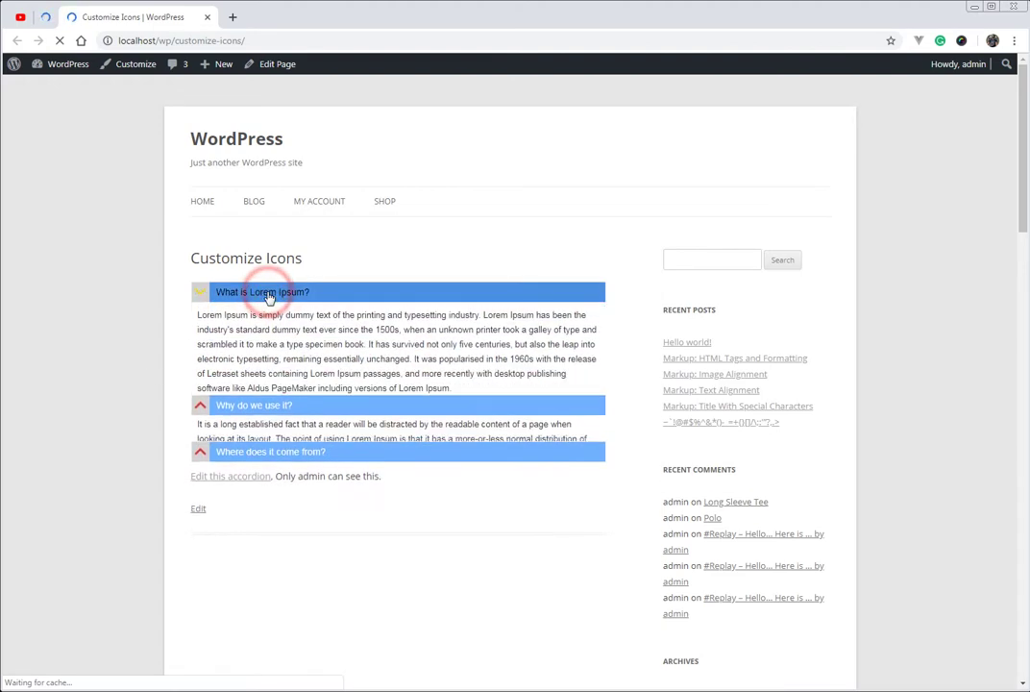
{"action": "left_click", "coordinate": [224, 288]}
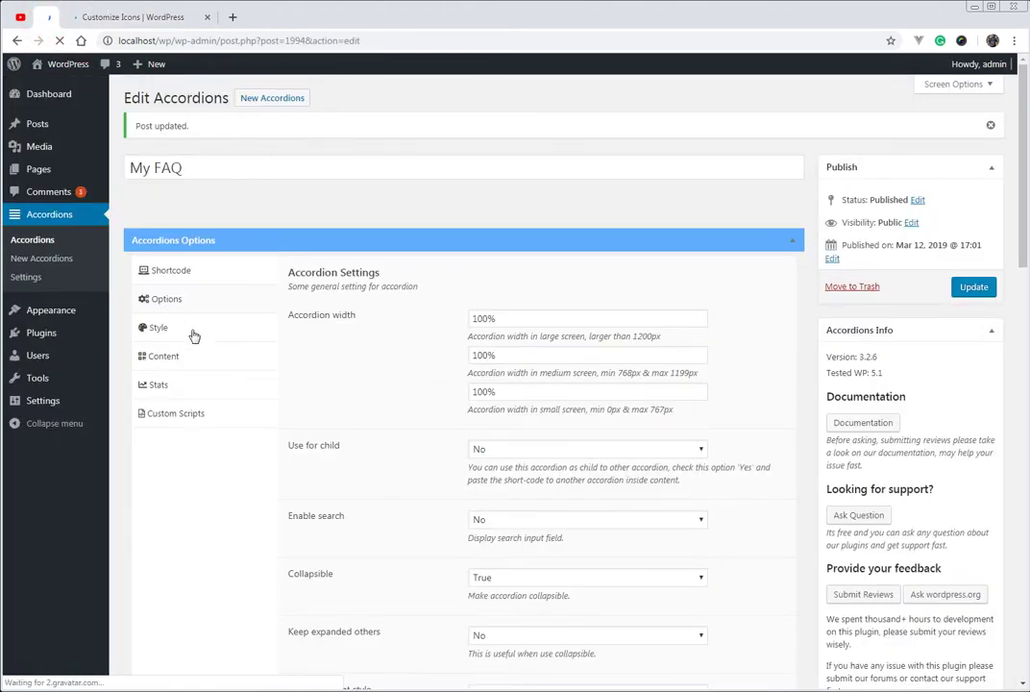
Set the icons background color to a lighter grey, #f2f2f2, in the My FAQ style settings.
{"action": "left_click", "coordinate": [191, 327]}
{"action": "scroll", "coordinate": [416, 391], "scroll_direction": "down", "scroll_amount": 5}
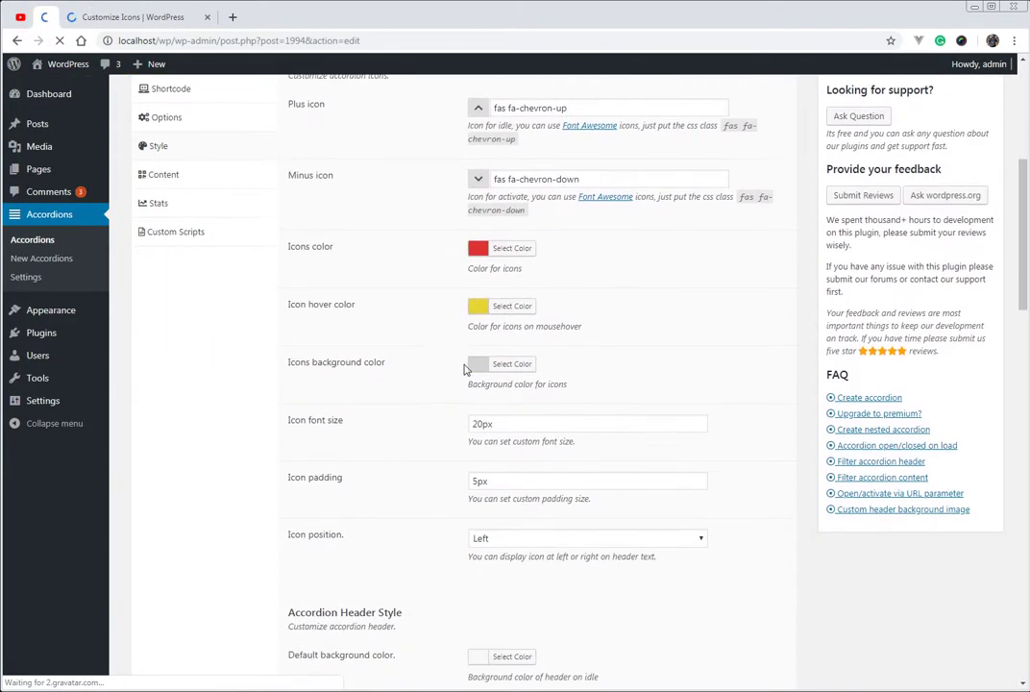
{"action": "left_click", "coordinate": [512, 364]}
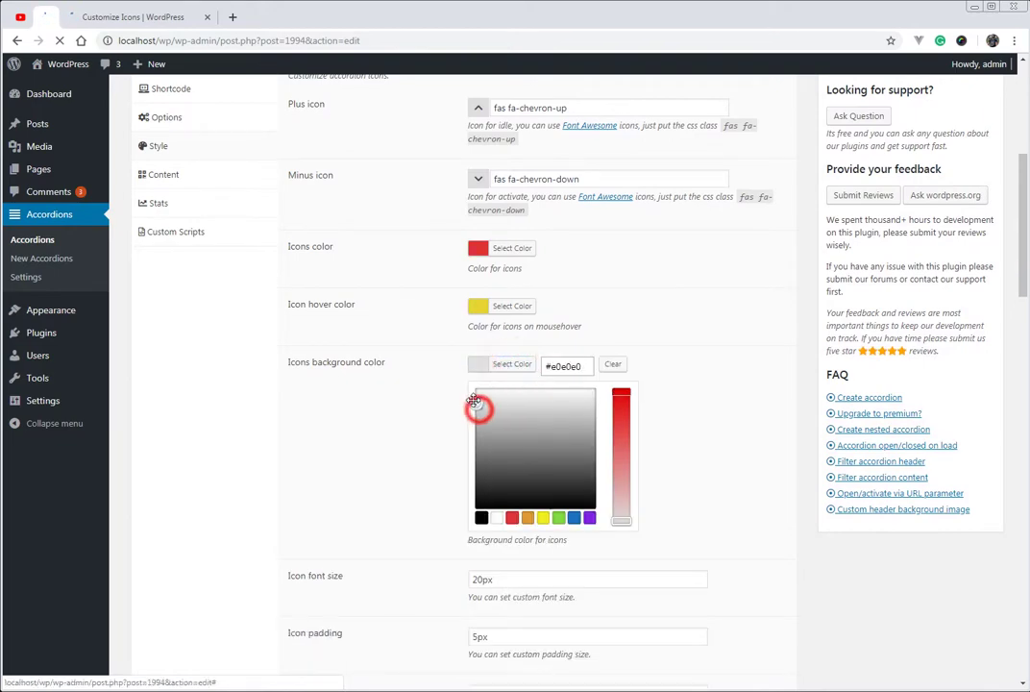
{"action": "left_click", "coordinate": [472, 396]}
{"action": "left_click", "coordinate": [408, 361]}
Update the accordion and reload the Customize Icons page to check the lighter grey icon background.
{"action": "scroll", "coordinate": [409, 354], "scroll_direction": "up", "scroll_amount": 5}
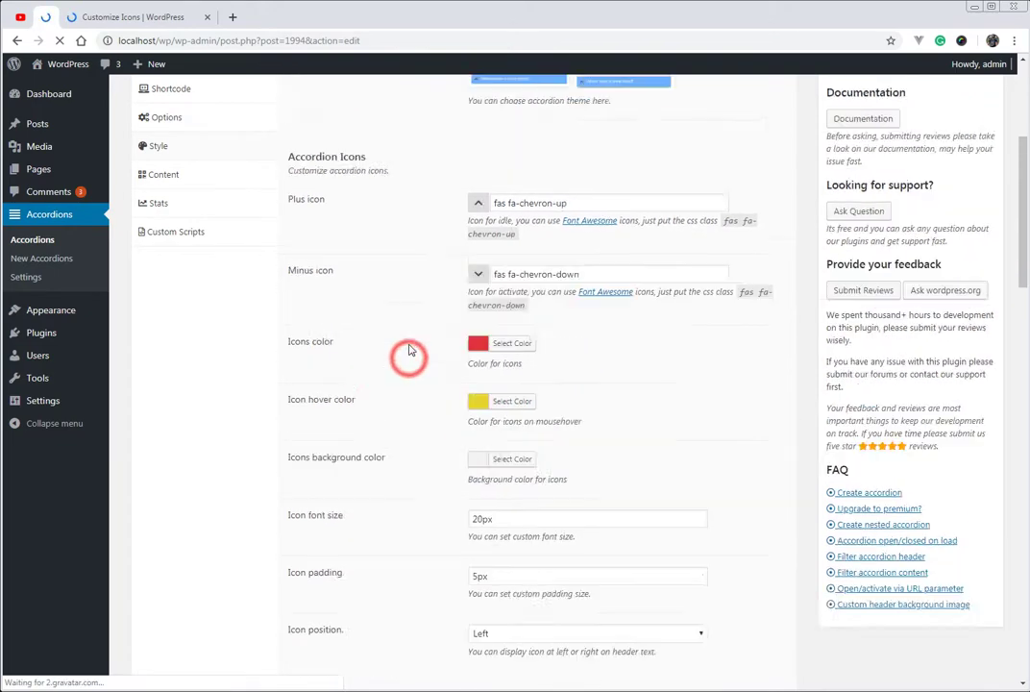
{"action": "left_click", "coordinate": [975, 286]}
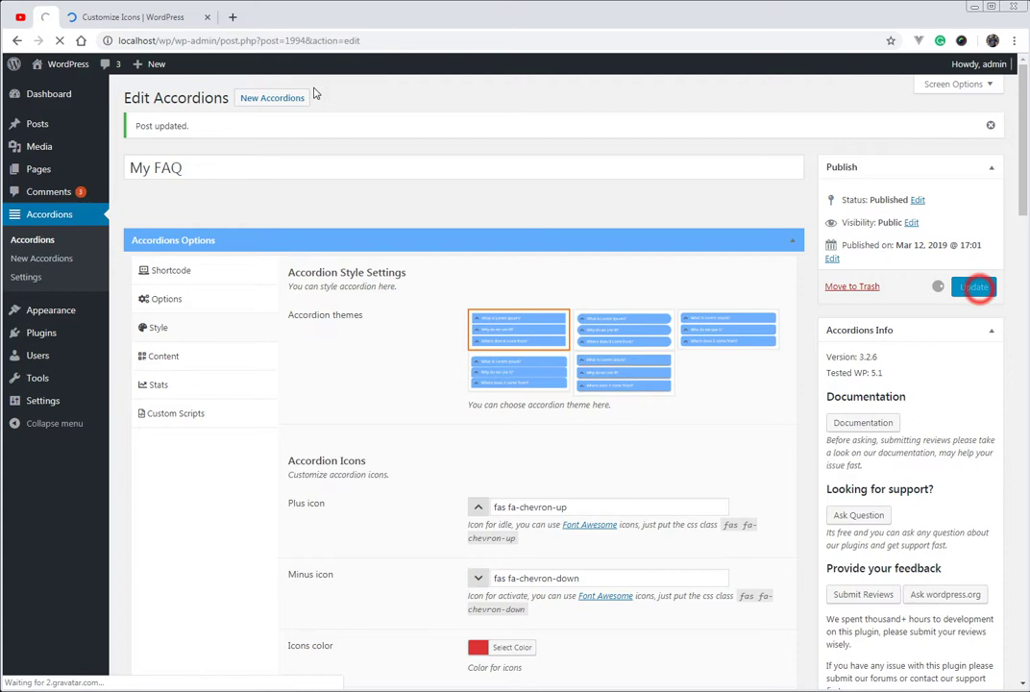
{"action": "left_click", "coordinate": [153, 16]}
{"action": "left_click", "coordinate": [59, 41]}
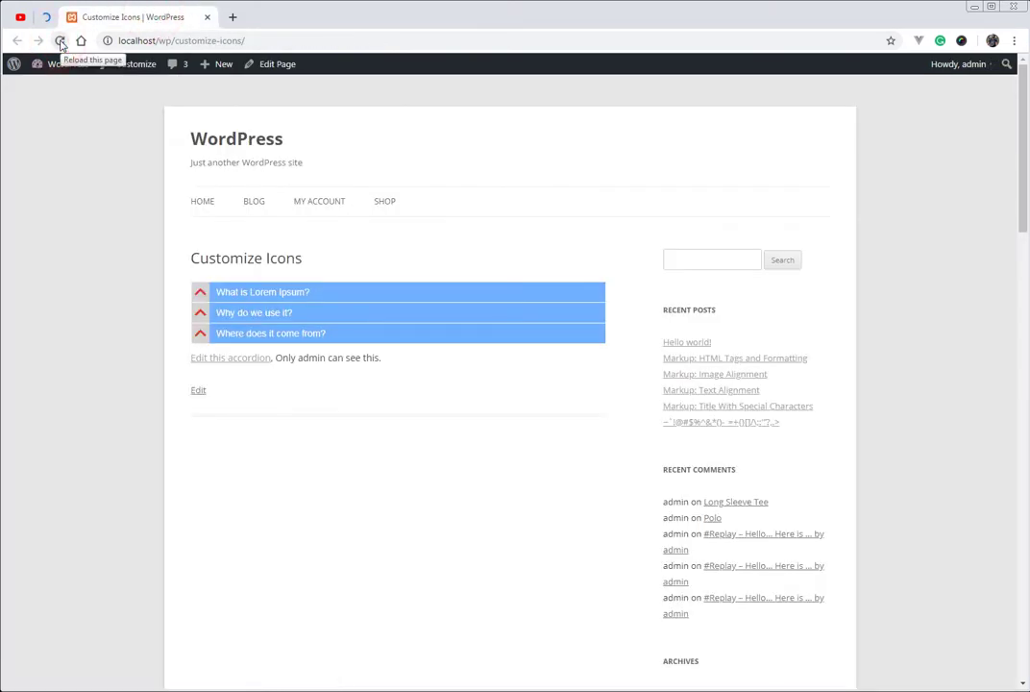
{"action": "left_click", "coordinate": [60, 41]}
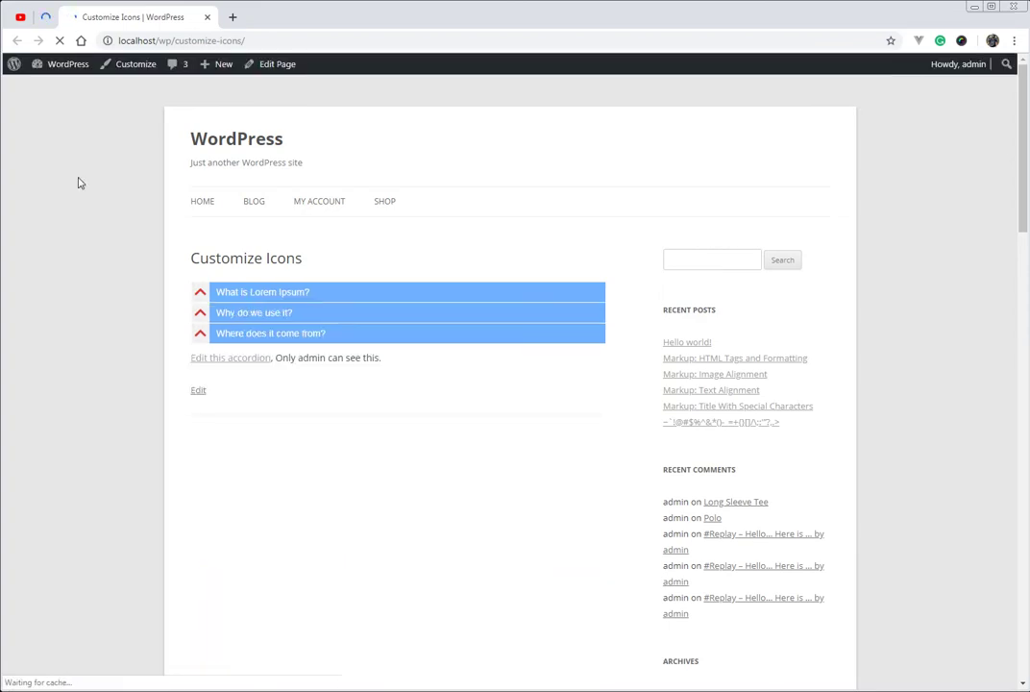
Set the icons background color to bright blue, #259bea, in the My FAQ style settings.
{"action": "left_click", "coordinate": [46, 19]}
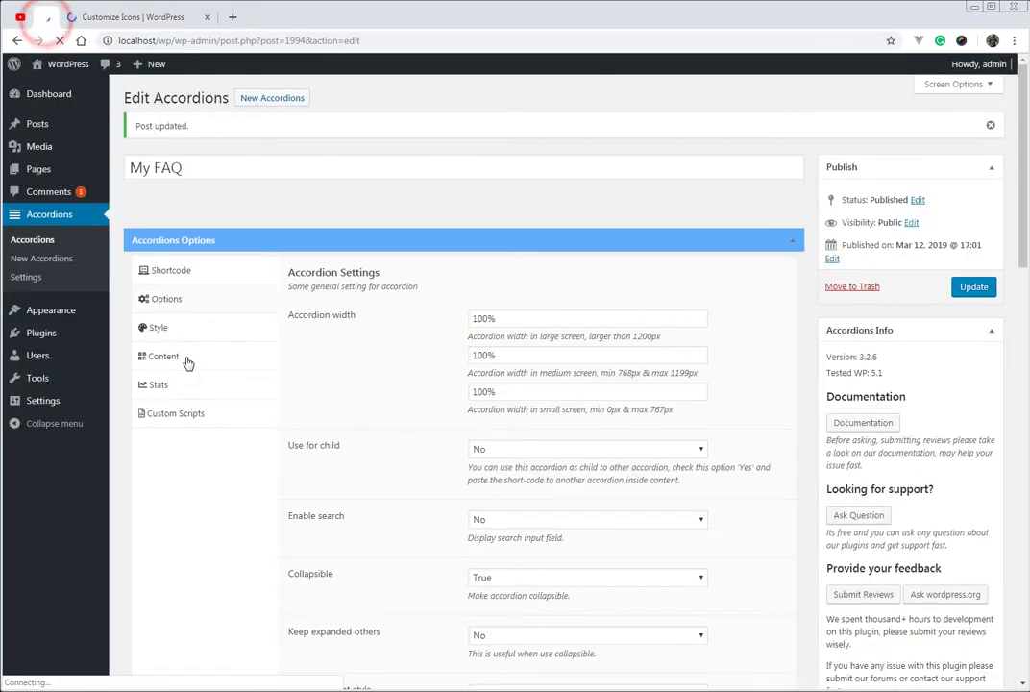
{"action": "scroll", "coordinate": [430, 434], "scroll_direction": "down", "scroll_amount": 4}
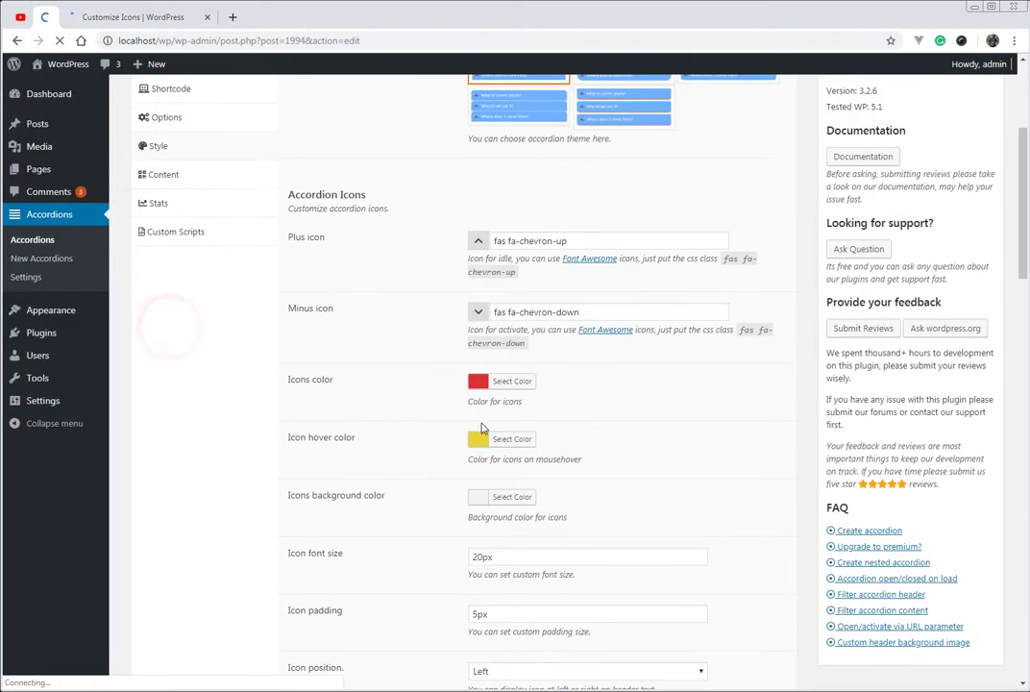
{"action": "left_click", "coordinate": [509, 495]}
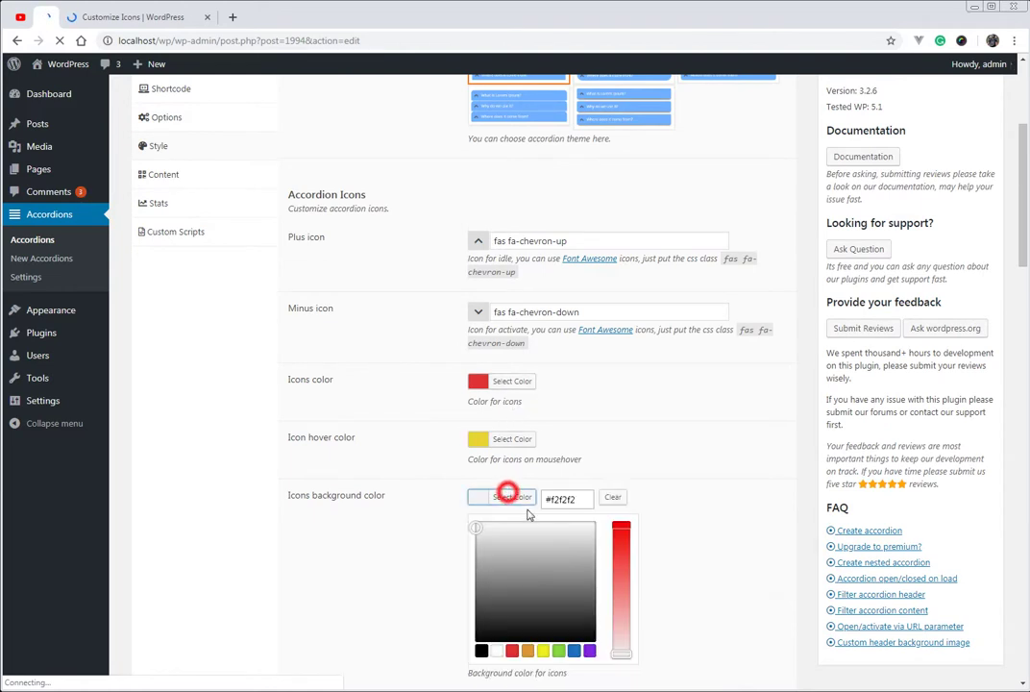
{"action": "left_click", "coordinate": [574, 651]}
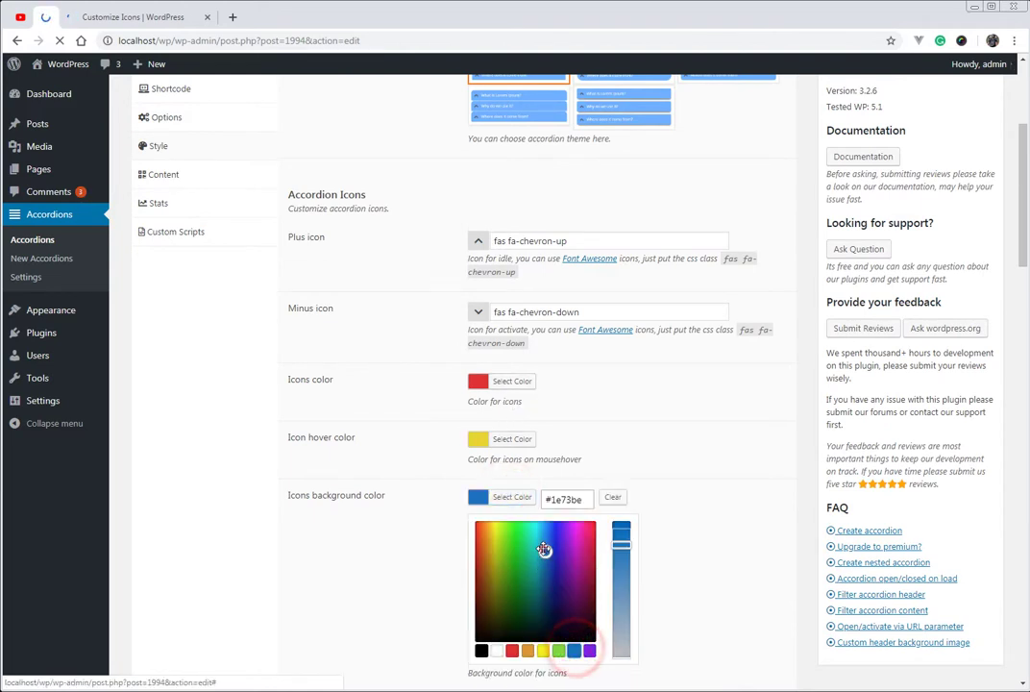
{"action": "left_click_drag", "start_coordinate": [543, 550], "coordinate": [542, 529]}
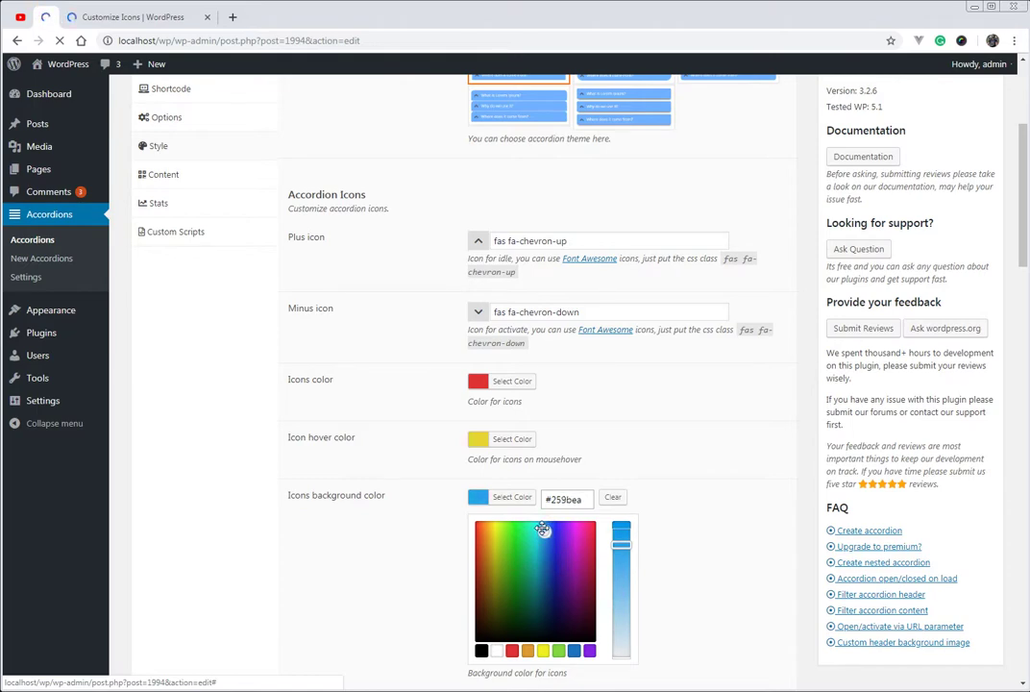
{"action": "left_click", "coordinate": [391, 430]}
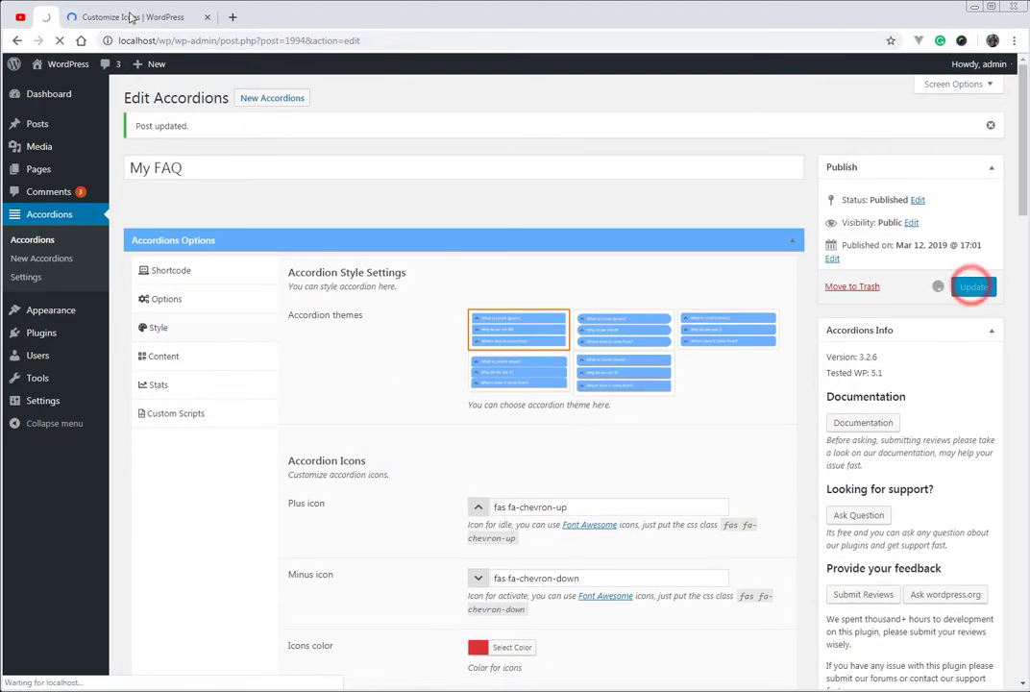
Update the accordion and reload the Customize Icons page to check the blue icon background.
{"action": "left_click", "coordinate": [125, 15]}
{"action": "left_click", "coordinate": [59, 41]}
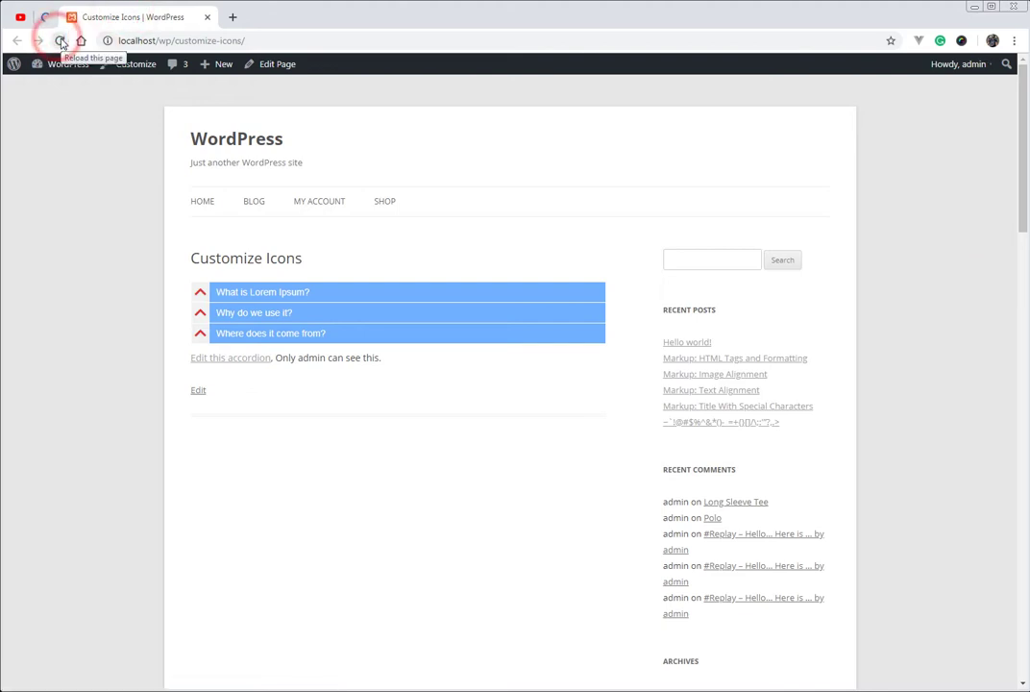
{"action": "left_click", "coordinate": [59, 40]}
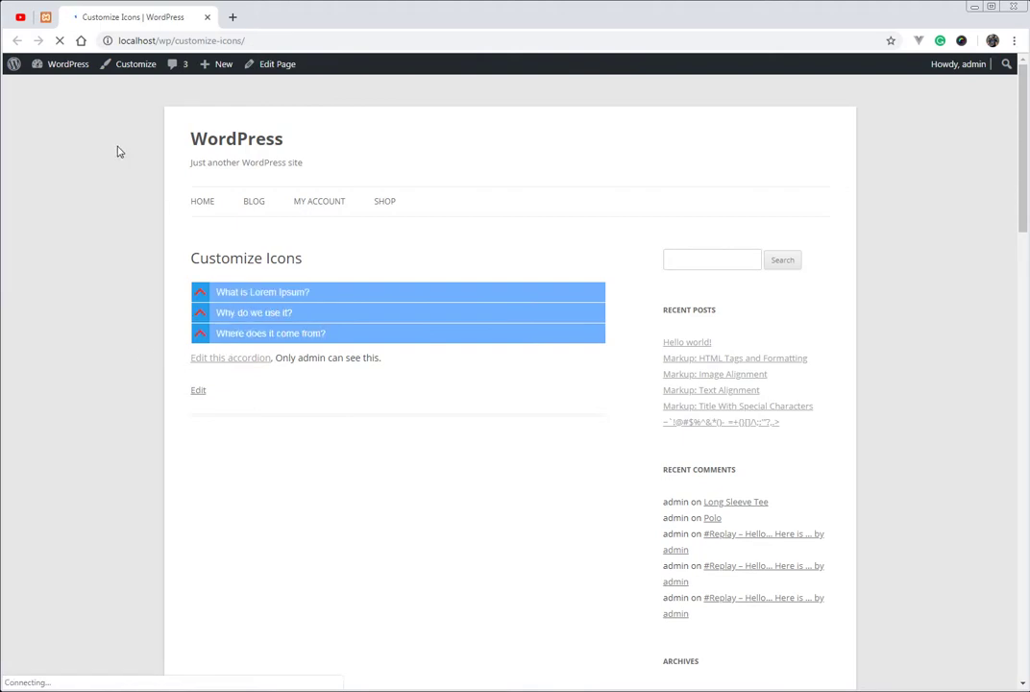
Set the plus icon to fas fa-plus in the My FAQ accordion's style settings.
{"action": "left_click", "coordinate": [53, 24]}
{"action": "left_click", "coordinate": [144, 298]}
{"action": "left_click", "coordinate": [157, 326]}
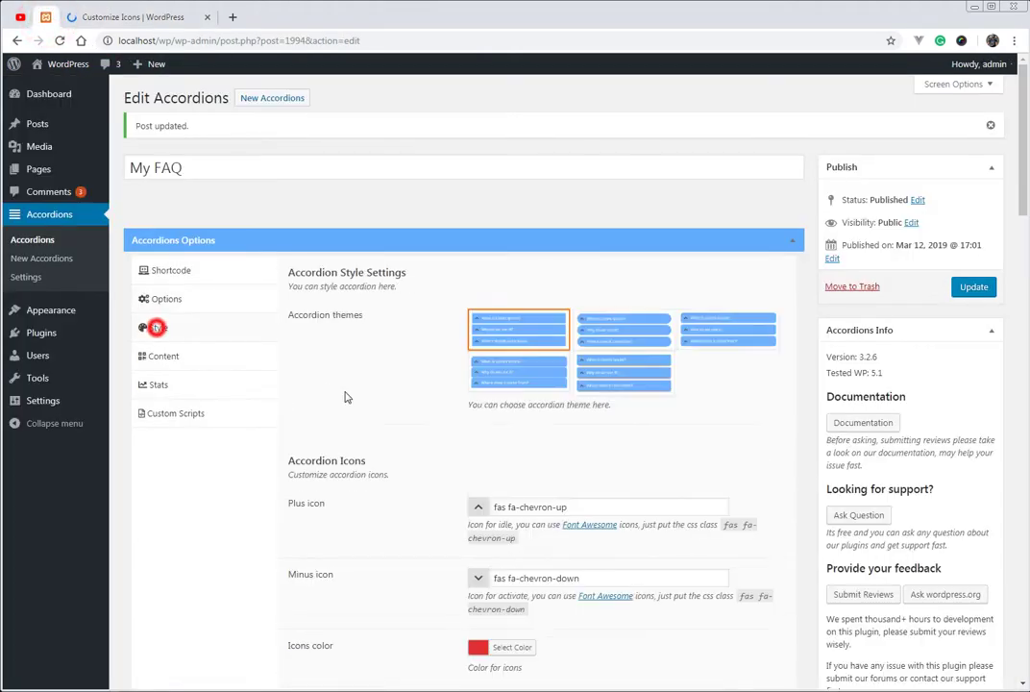
{"action": "scroll", "coordinate": [509, 418], "scroll_direction": "down", "scroll_amount": 2}
{"action": "left_click_drag", "start_coordinate": [579, 373], "coordinate": [522, 374]}
{"action": "left_click", "coordinate": [535, 331]}
{"action": "key", "text": "BackSpace"}
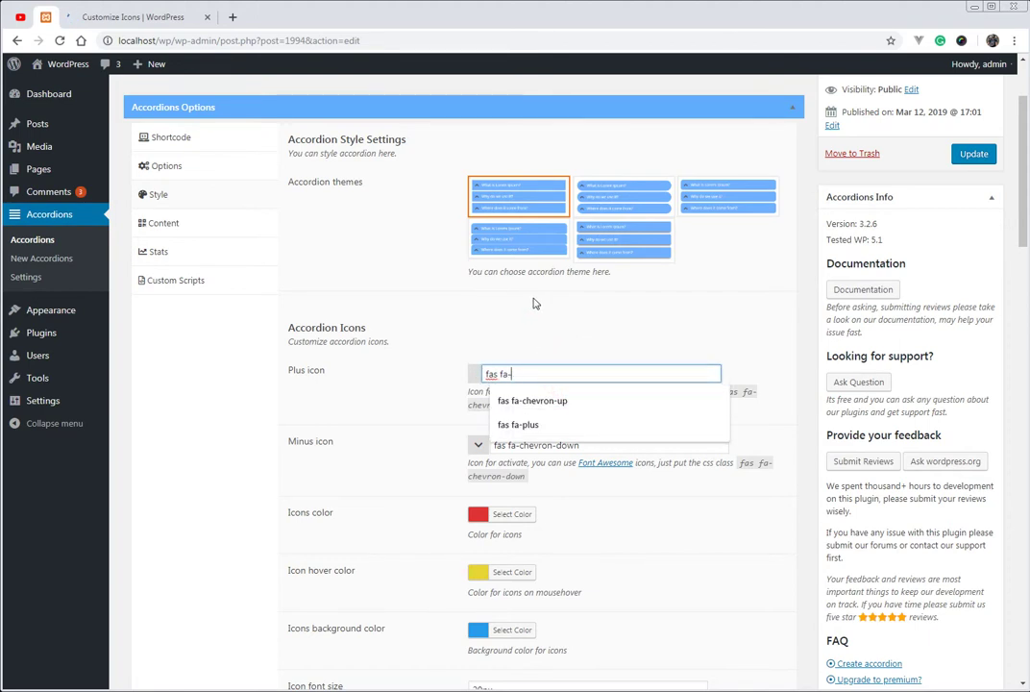
{"action": "type", "text": "minu"}
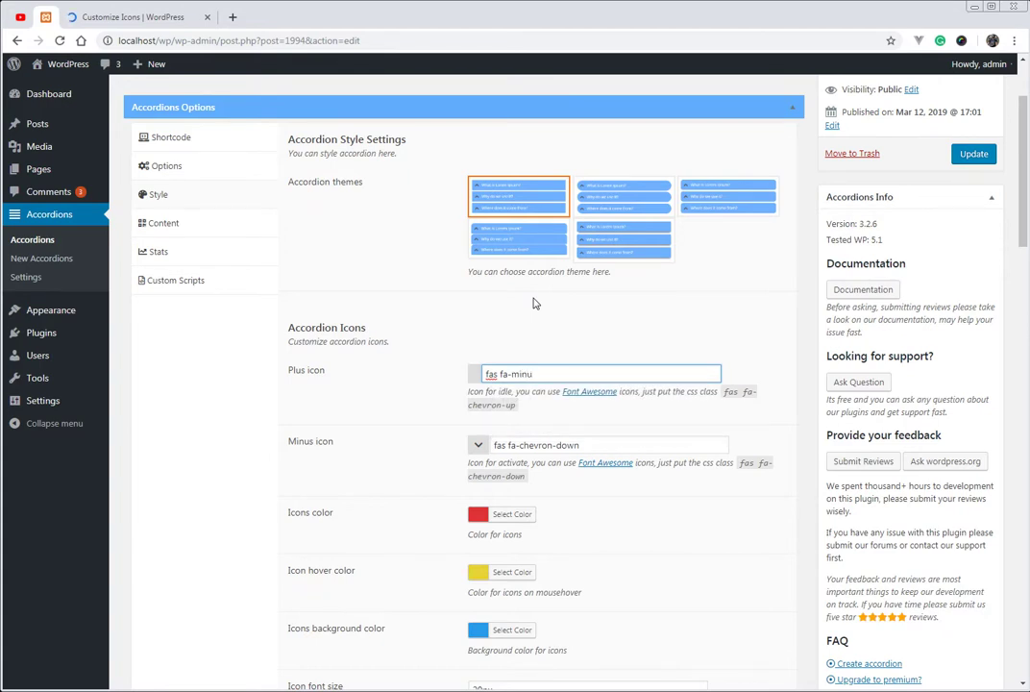
{"action": "key", "text": "BackSpace"}
{"action": "key", "text": "BackSpace"}
{"action": "type", "text": "plus"}
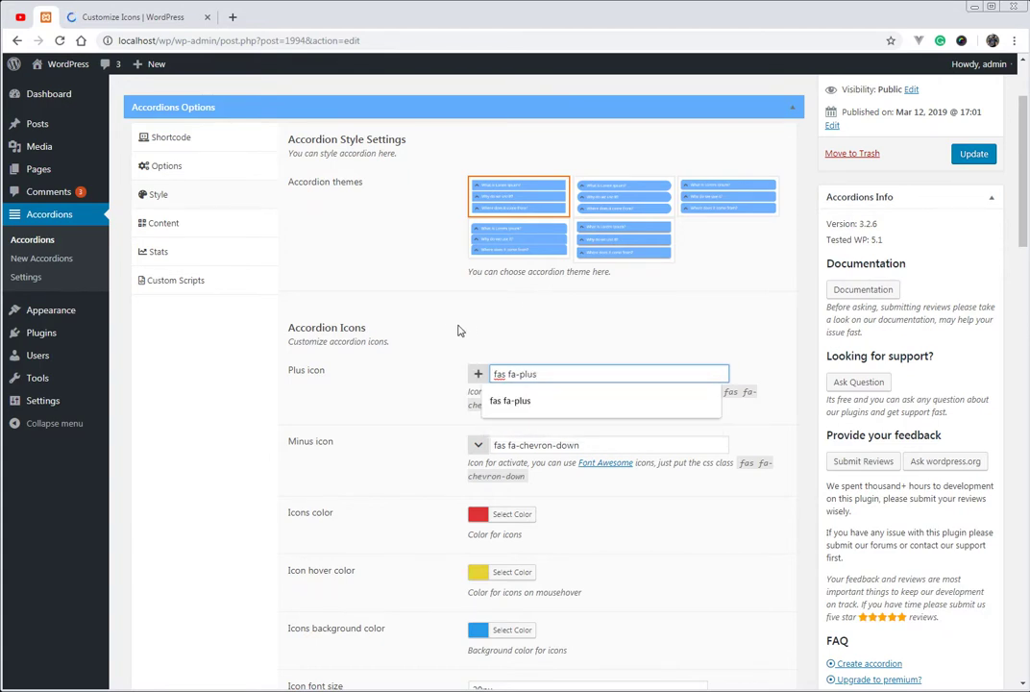
{"action": "left_click", "coordinate": [458, 331]}
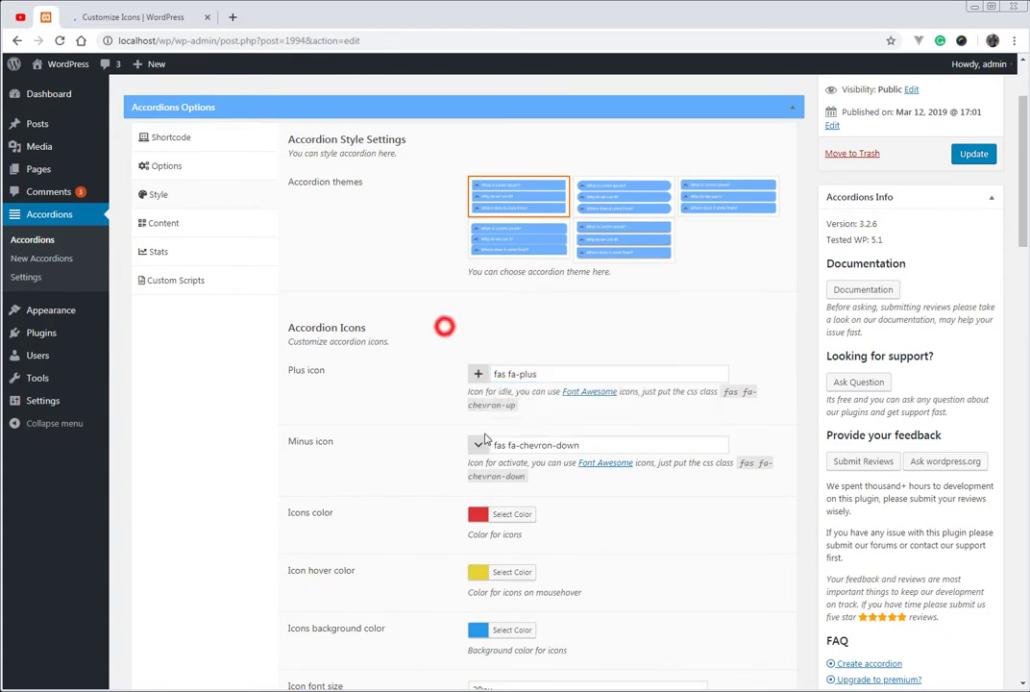
Set the minus icon to fas fa-minus in the accordion icon settings.
{"action": "left_click", "coordinate": [586, 446]}
{"action": "key", "text": "ctrl+shift+Left"}
{"action": "key", "text": "ctrl+shift+Left"}
{"action": "left_click_drag", "start_coordinate": [586, 444], "coordinate": [520, 446]}
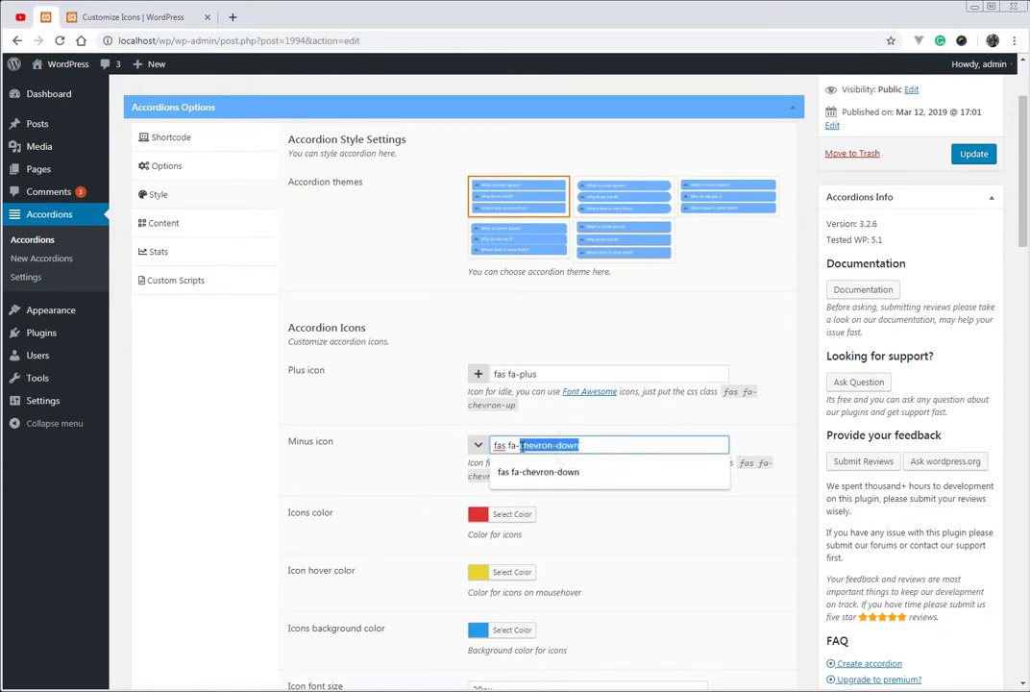
{"action": "type", "text": "minus"}
{"action": "left_click", "coordinate": [435, 411]}
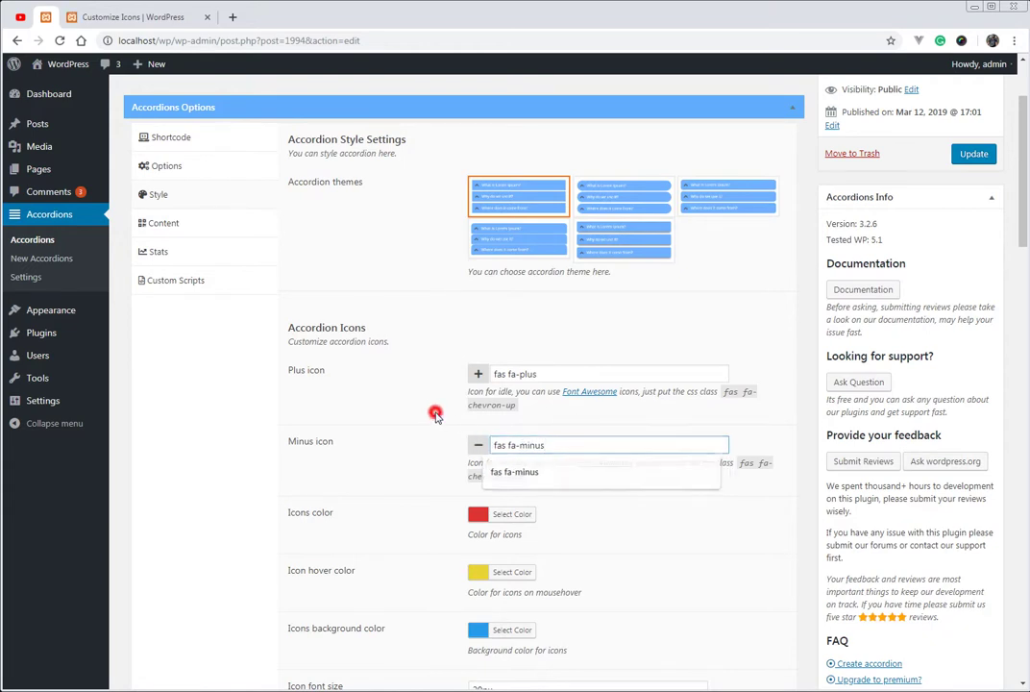
Update the accordion and reload the Customize Icons page to check the plus and minus icons.
{"action": "left_click", "coordinate": [972, 155]}
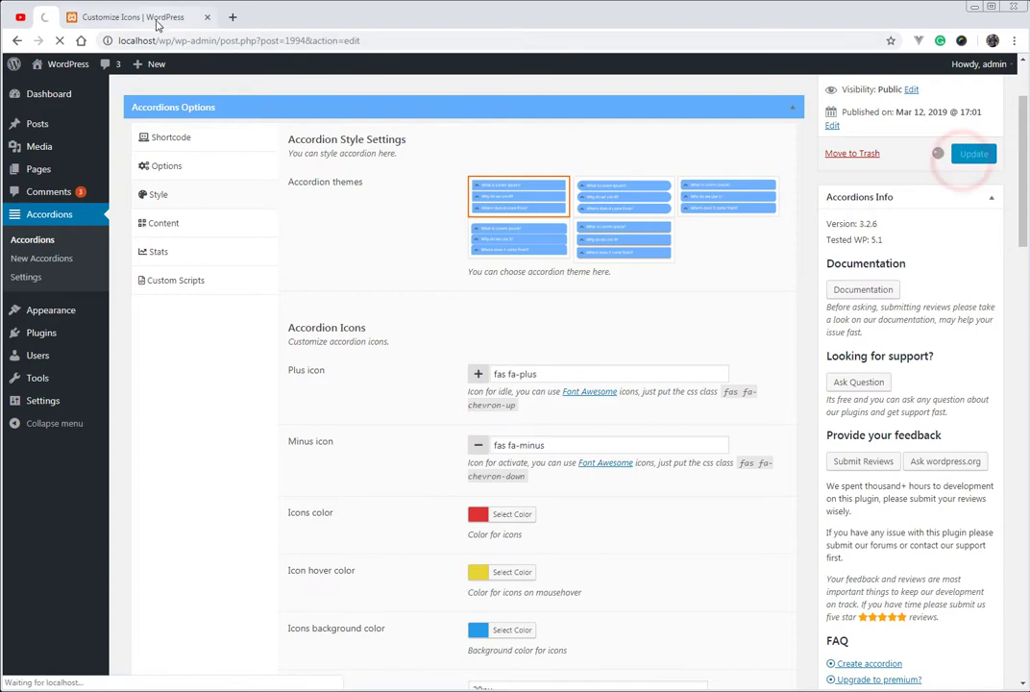
{"action": "left_click", "coordinate": [144, 16]}
{"action": "left_click", "coordinate": [60, 40]}
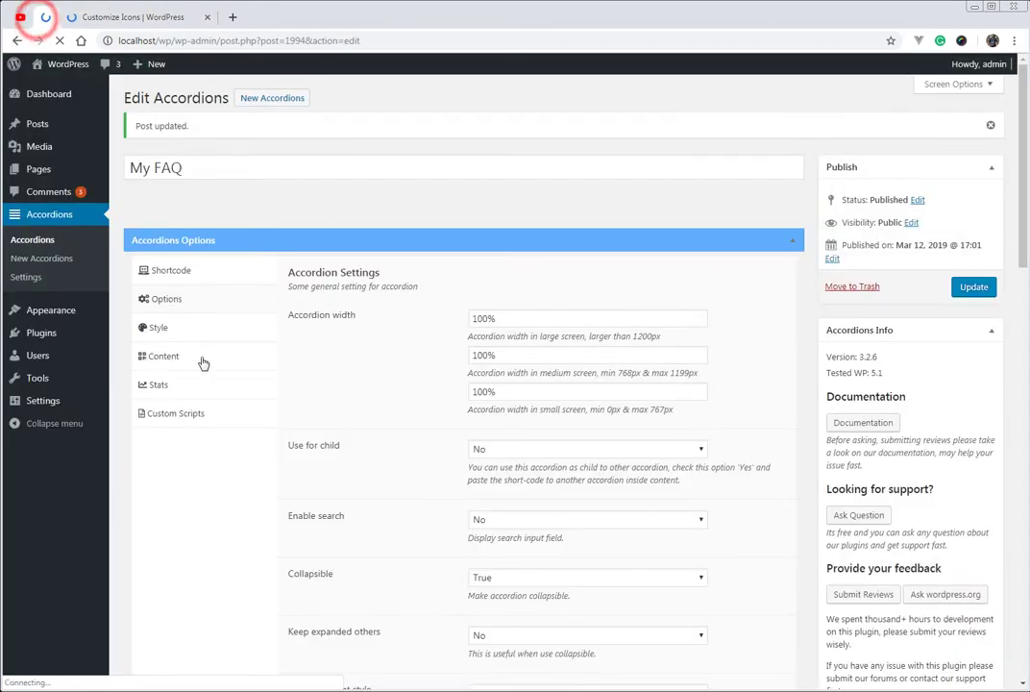
Set the section icons of the "What is Lorem Ipsum?" content item to fa-plus and fa-minus.
{"action": "left_click", "coordinate": [165, 352]}
{"action": "left_click", "coordinate": [517, 352]}
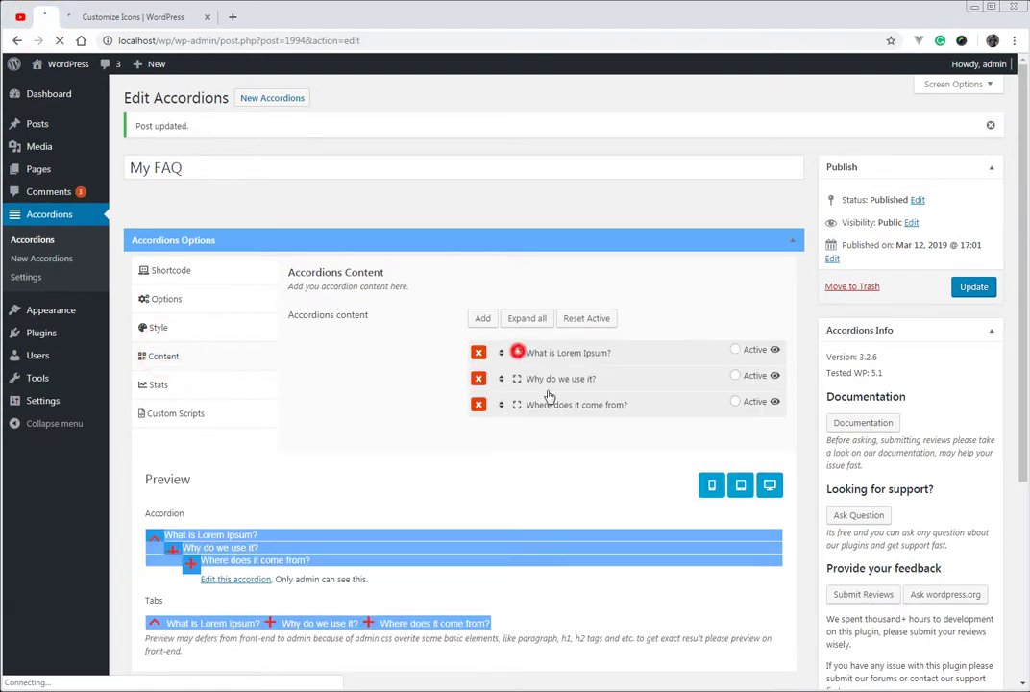
{"action": "scroll", "coordinate": [553, 298], "scroll_direction": "down", "scroll_amount": 2}
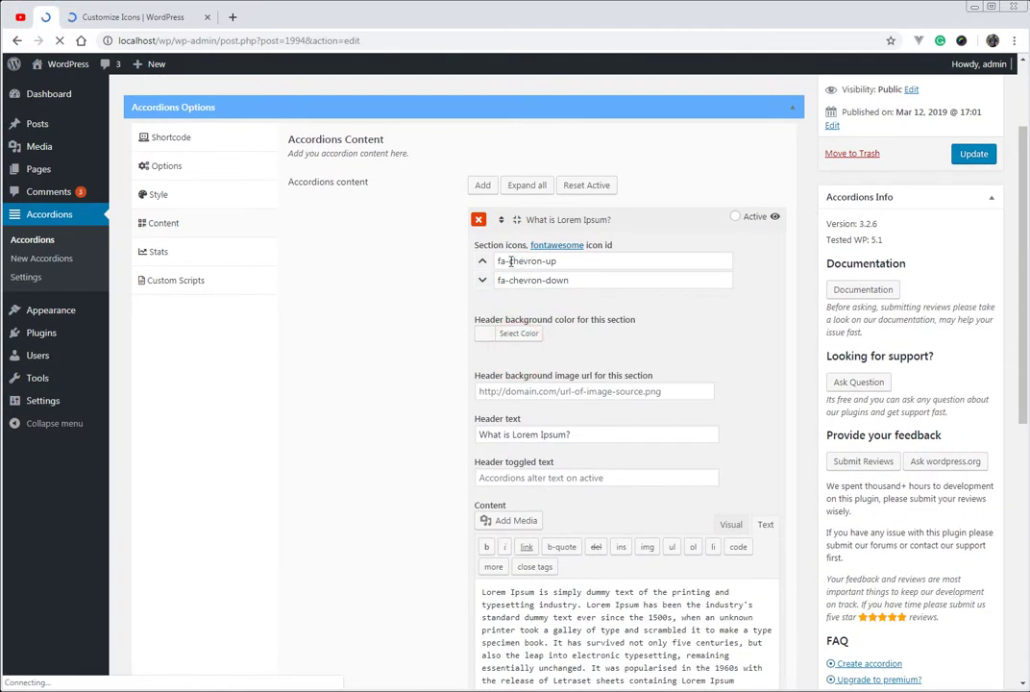
{"action": "left_click_drag", "start_coordinate": [510, 261], "coordinate": [595, 260]}
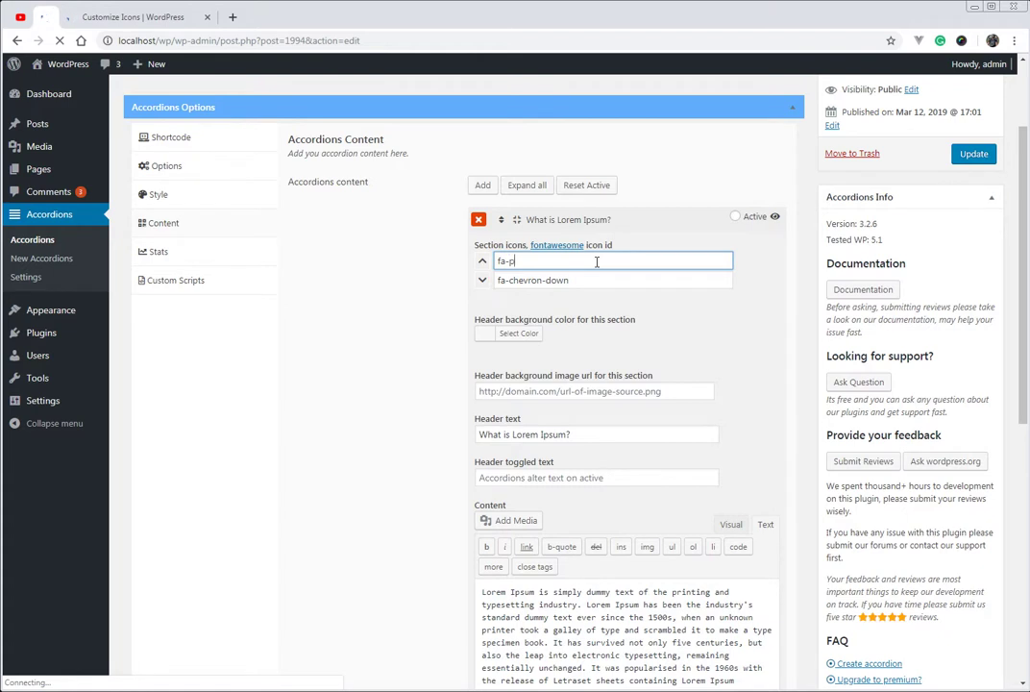
{"action": "left_click_drag", "start_coordinate": [568, 280], "coordinate": [506, 279]}
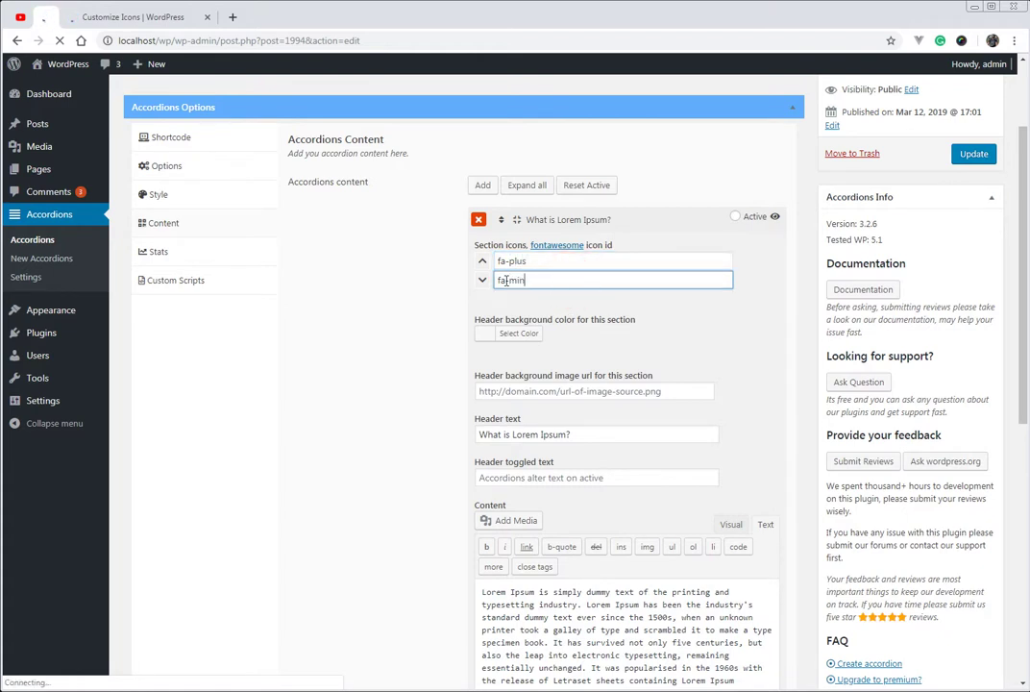
{"action": "left_click", "coordinate": [419, 346]}
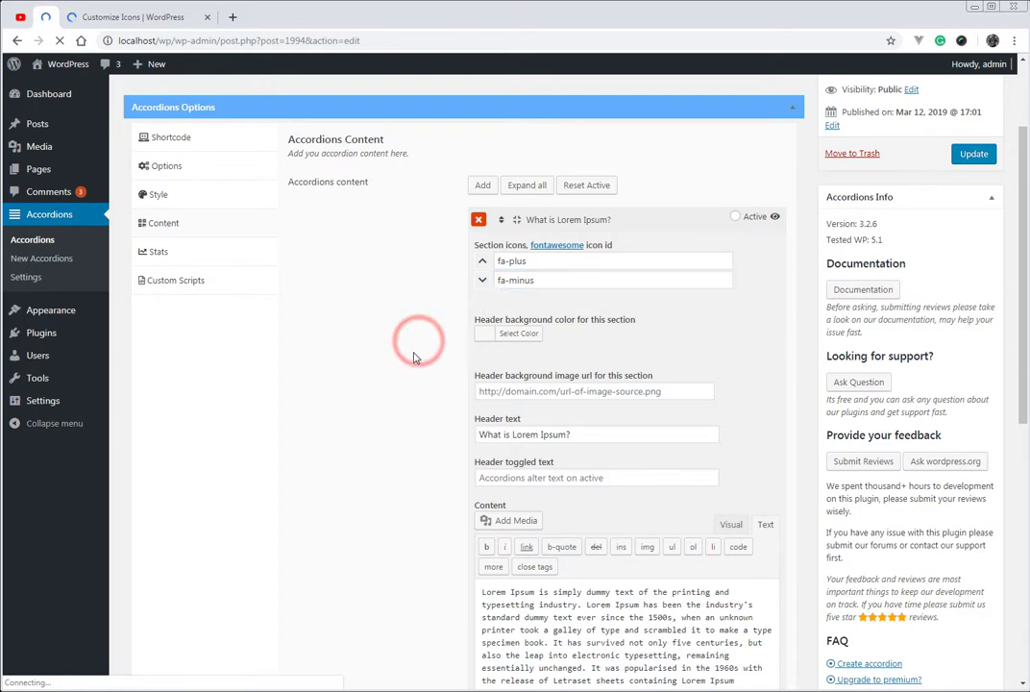
{"action": "scroll", "coordinate": [428, 351], "scroll_direction": "up", "scroll_amount": 1}
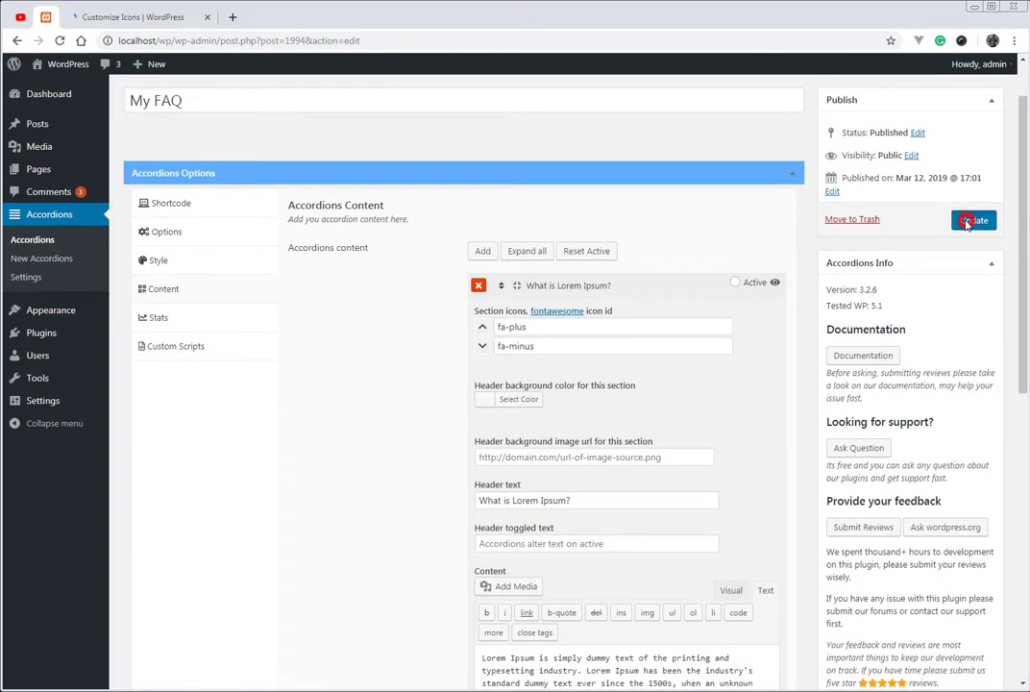
Update the accordion and reload the Customize Icons page to check the first section's icon.
{"action": "left_click", "coordinate": [973, 219]}
{"action": "left_click", "coordinate": [154, 18]}
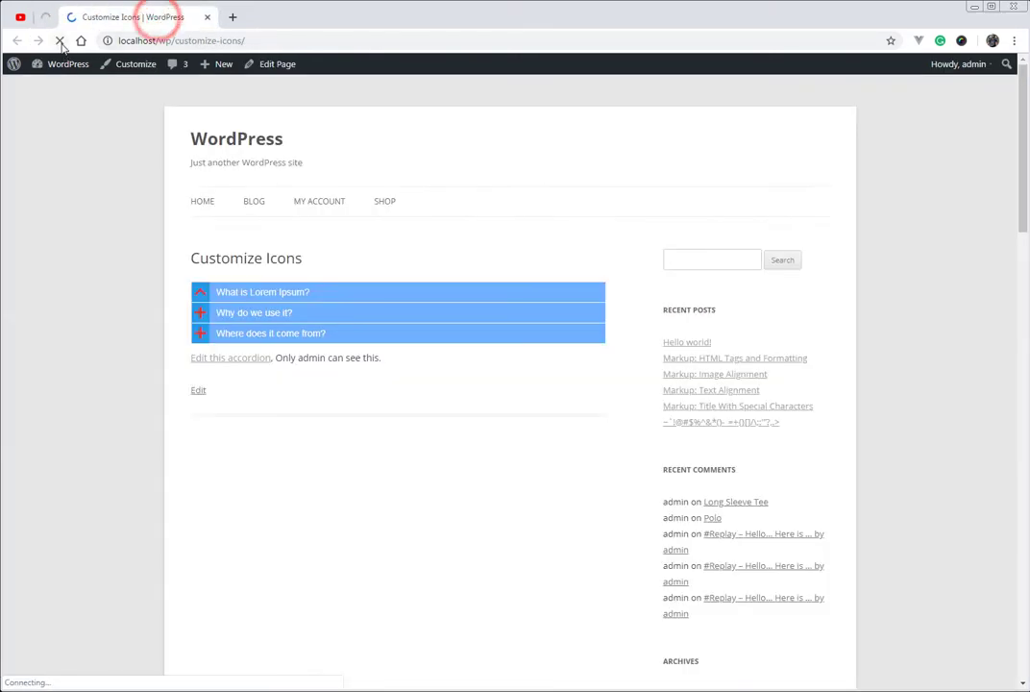
{"action": "left_click", "coordinate": [58, 41]}
{"action": "left_click", "coordinate": [58, 41]}
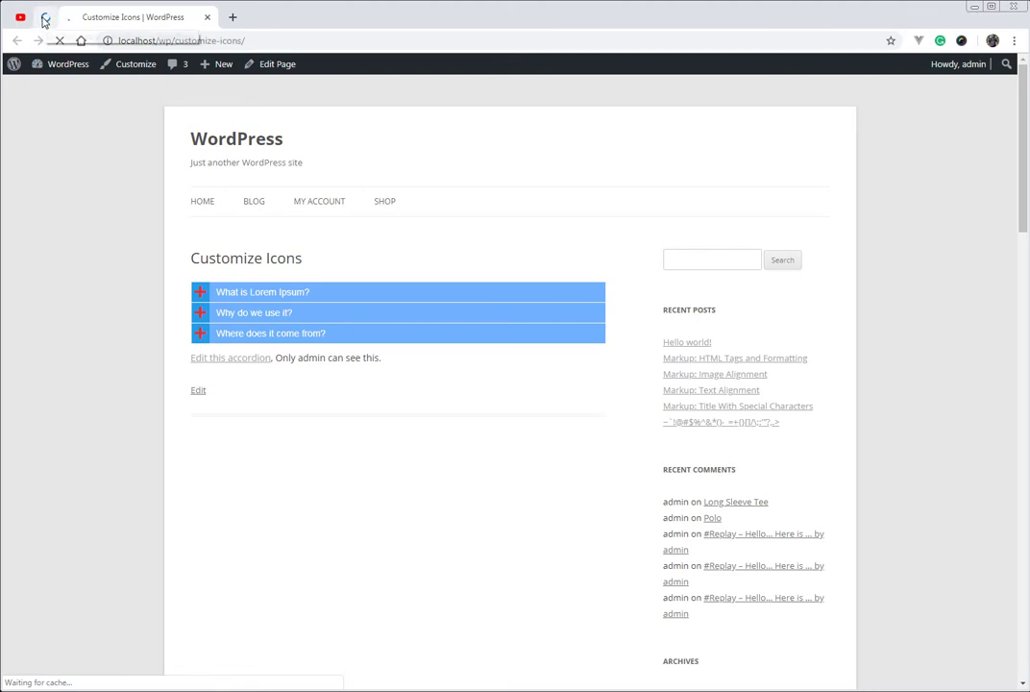
Set the idle section icon of the "Why do we use it?" content item to fa-check.
{"action": "left_click", "coordinate": [44, 17]}
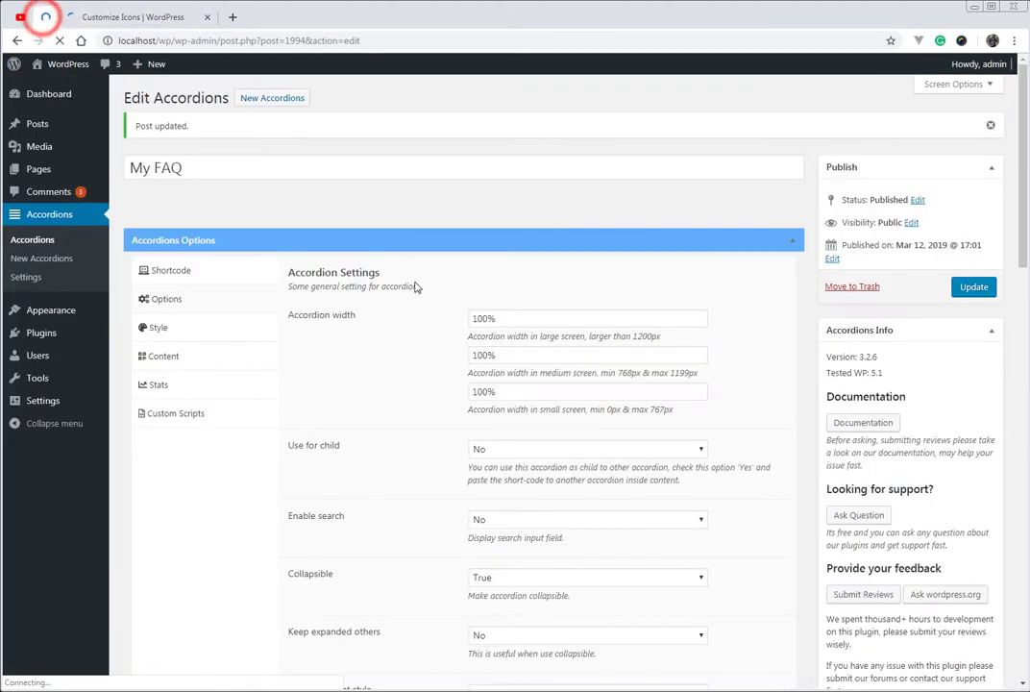
{"action": "left_click", "coordinate": [171, 361]}
{"action": "left_click", "coordinate": [519, 375]}
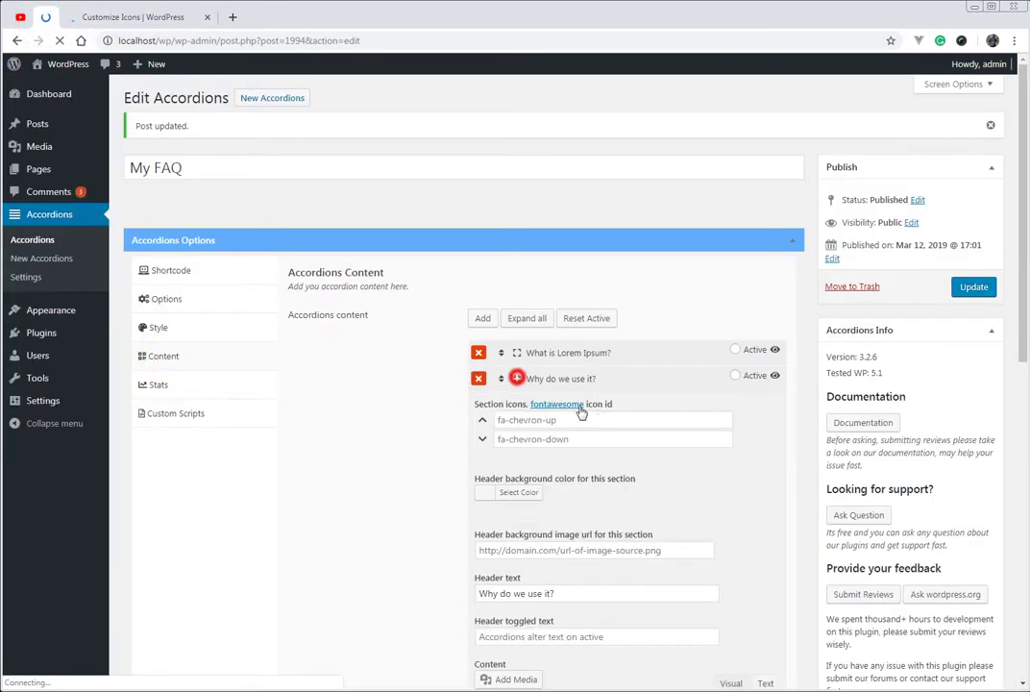
{"action": "scroll", "coordinate": [557, 384], "scroll_direction": "down", "scroll_amount": 1}
{"action": "scroll", "coordinate": [579, 396], "scroll_direction": "down", "scroll_amount": 1}
{"action": "left_click", "coordinate": [491, 286]}
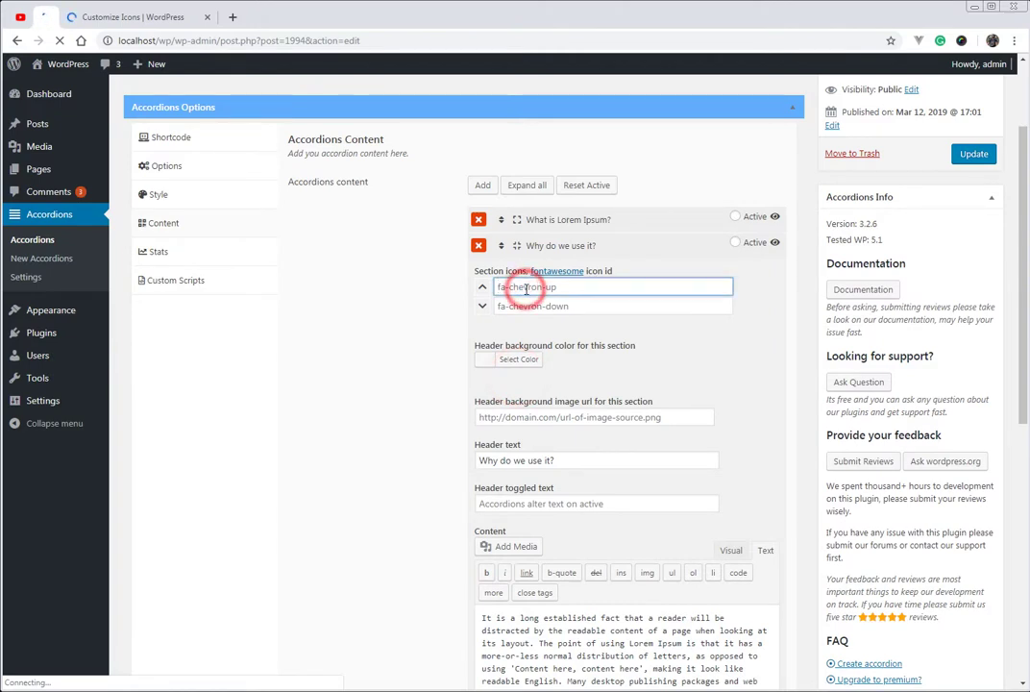
{"action": "type", "text": "fa-check"}
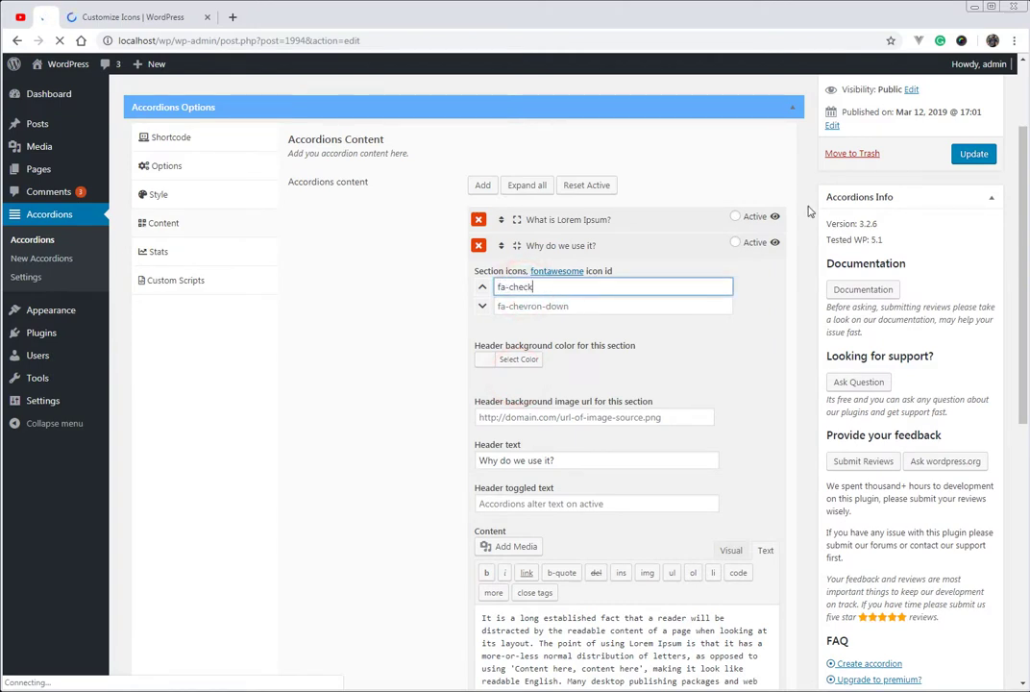
Update the accordion, reload the Customize Icons page, and expand and collapse "Why do we use it?" to check its icons.
{"action": "left_click", "coordinate": [973, 154]}
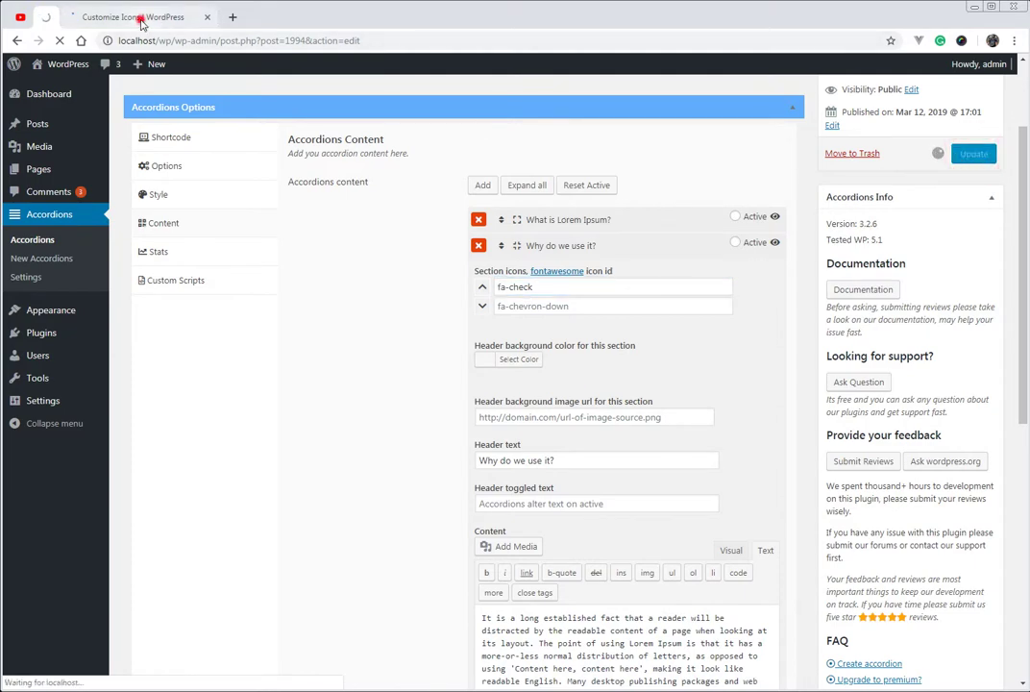
{"action": "left_click", "coordinate": [140, 17]}
{"action": "left_click", "coordinate": [60, 40]}
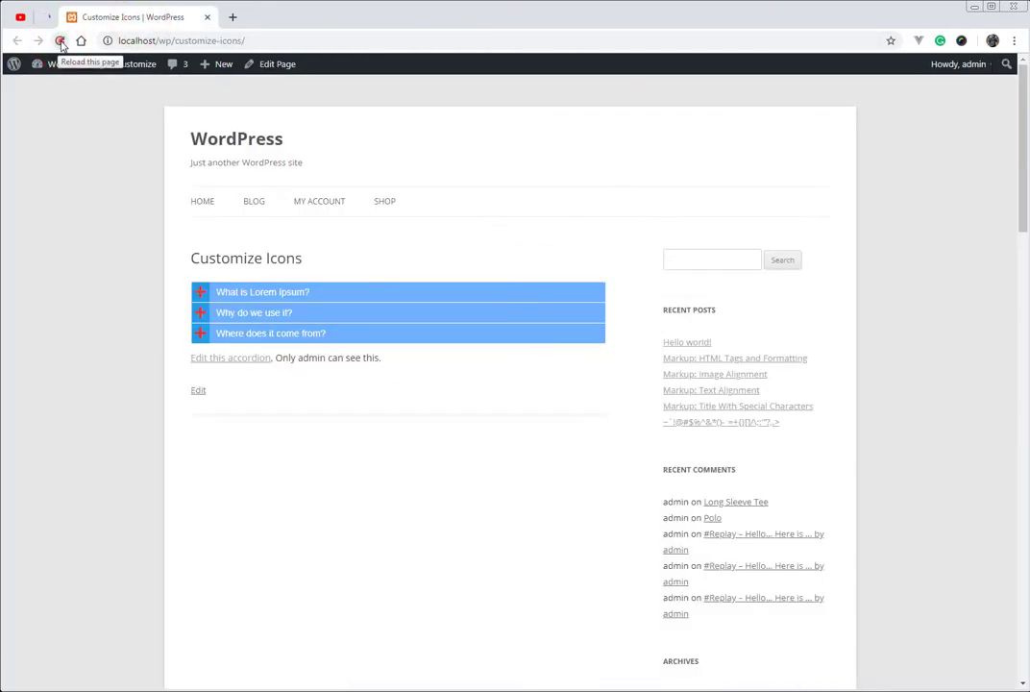
{"action": "left_click", "coordinate": [59, 40]}
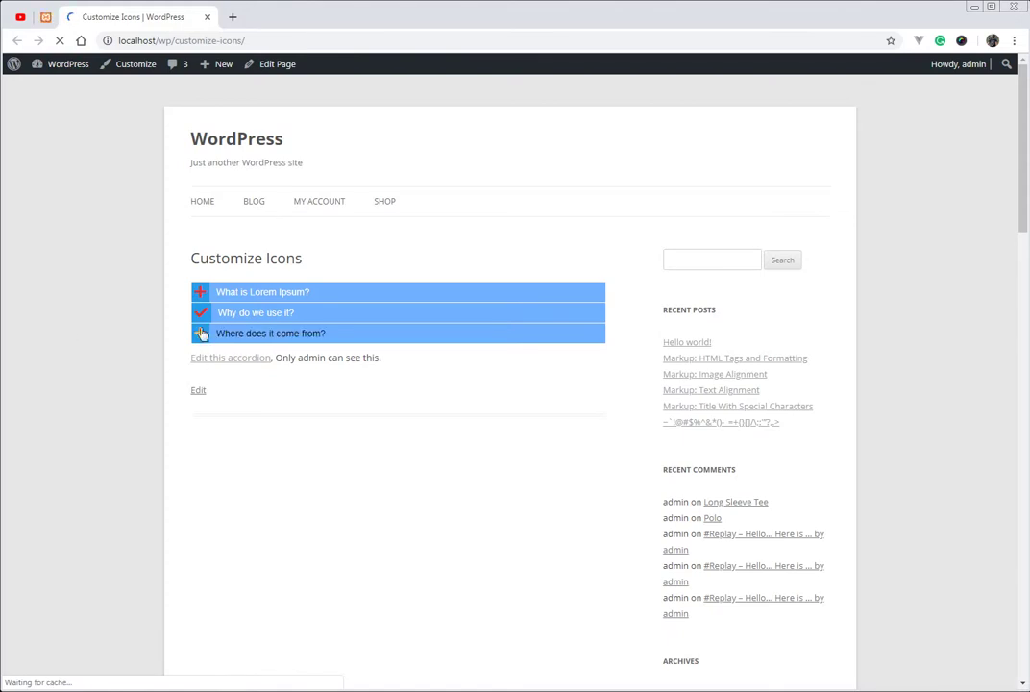
{"action": "left_click", "coordinate": [231, 317]}
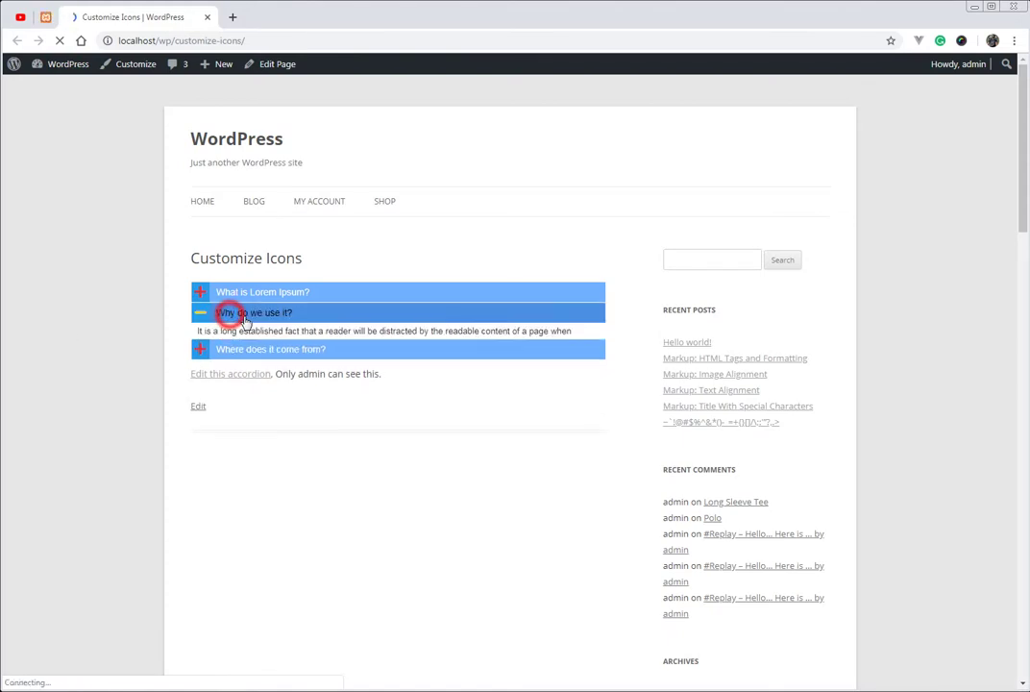
{"action": "left_click", "coordinate": [245, 317]}
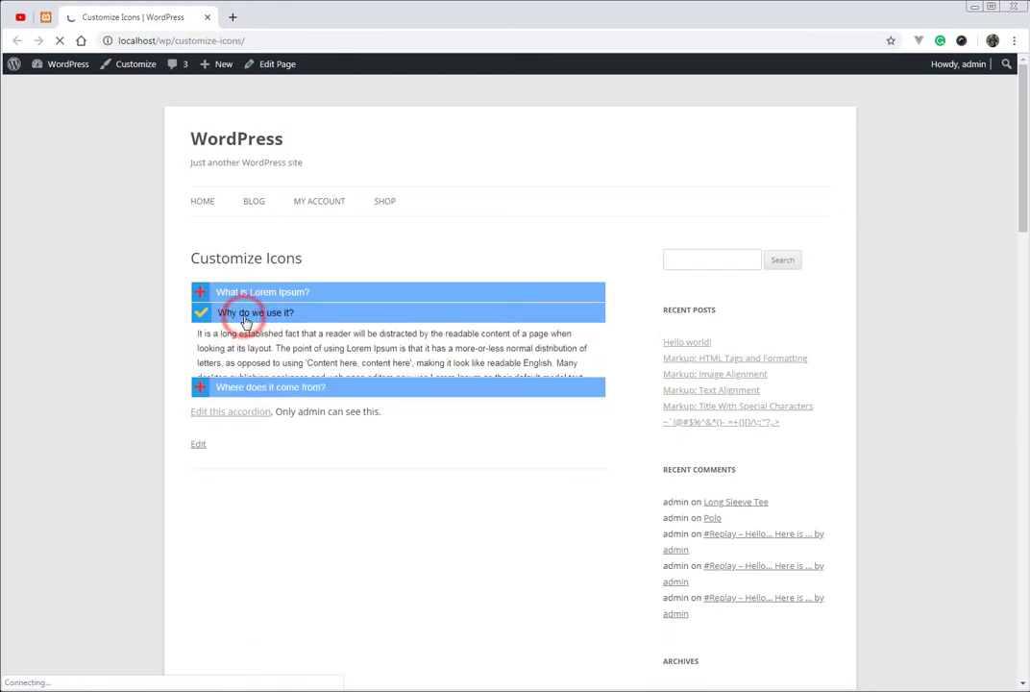
Expand the "What is Lorem Ipsum?" content item in the My FAQ editor and open its Font Awesome icon reference in a new tab.
{"action": "left_click", "coordinate": [46, 17]}
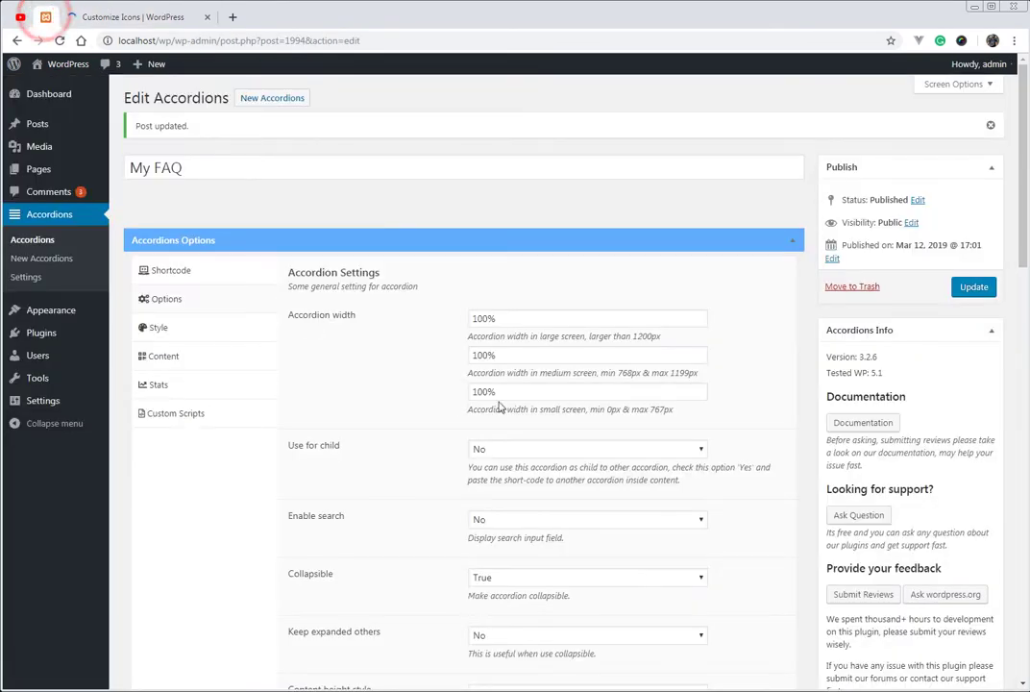
{"action": "left_click", "coordinate": [165, 359]}
{"action": "left_click", "coordinate": [514, 354]}
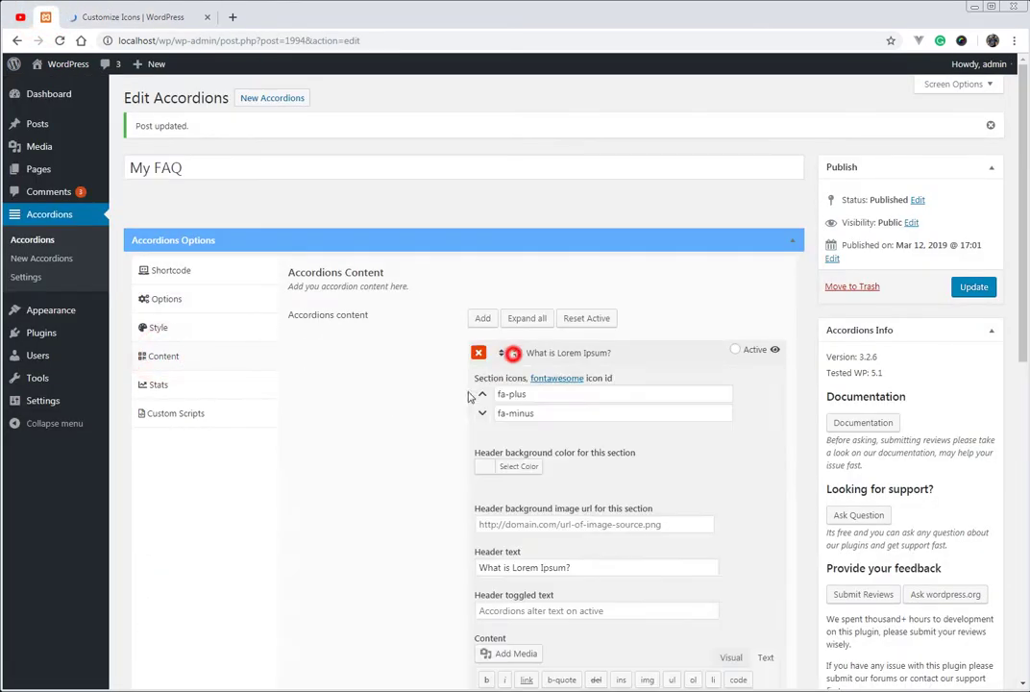
{"action": "scroll", "coordinate": [387, 408], "scroll_direction": "down", "scroll_amount": 1}
{"action": "scroll", "coordinate": [387, 408], "scroll_direction": "down", "scroll_amount": 2}
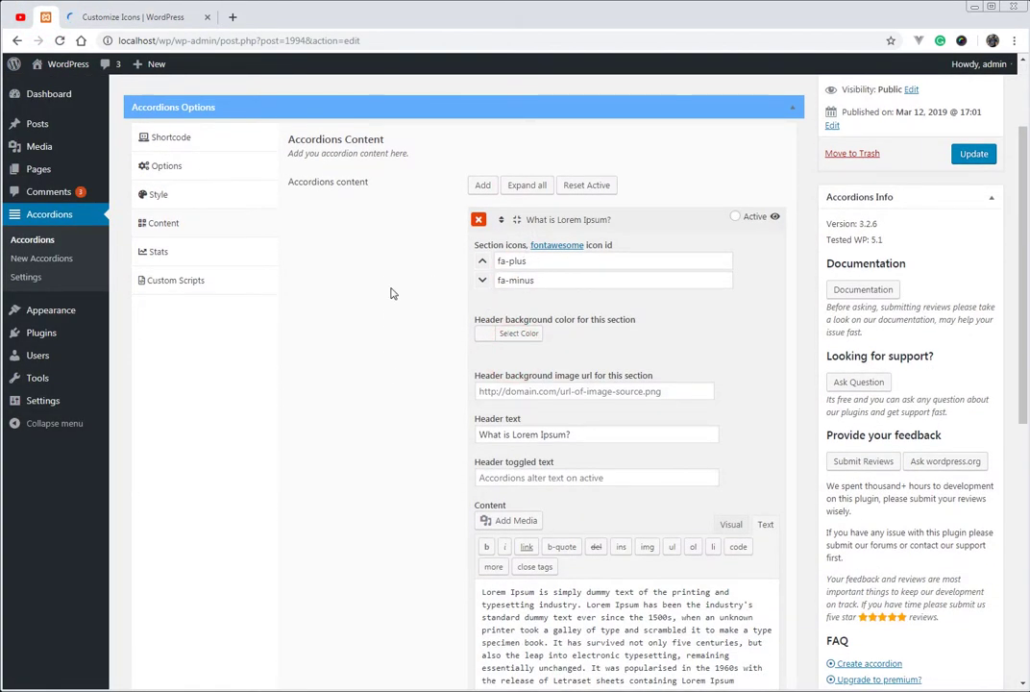
{"action": "scroll", "coordinate": [351, 309], "scroll_direction": "up", "scroll_amount": 1}
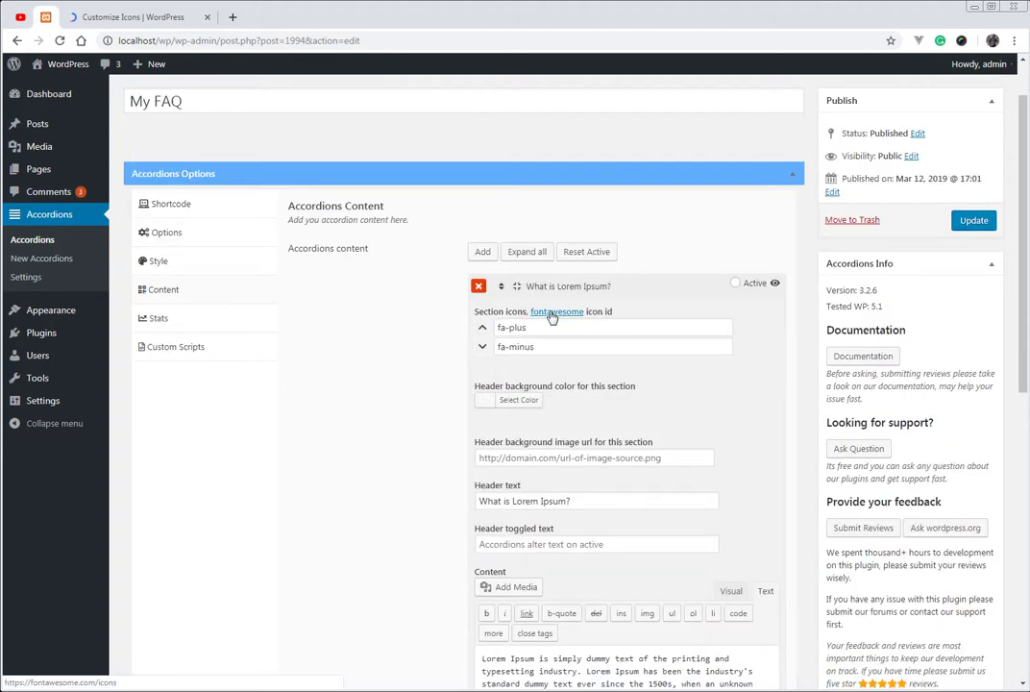
{"action": "left_click", "coordinate": [310, 260]}
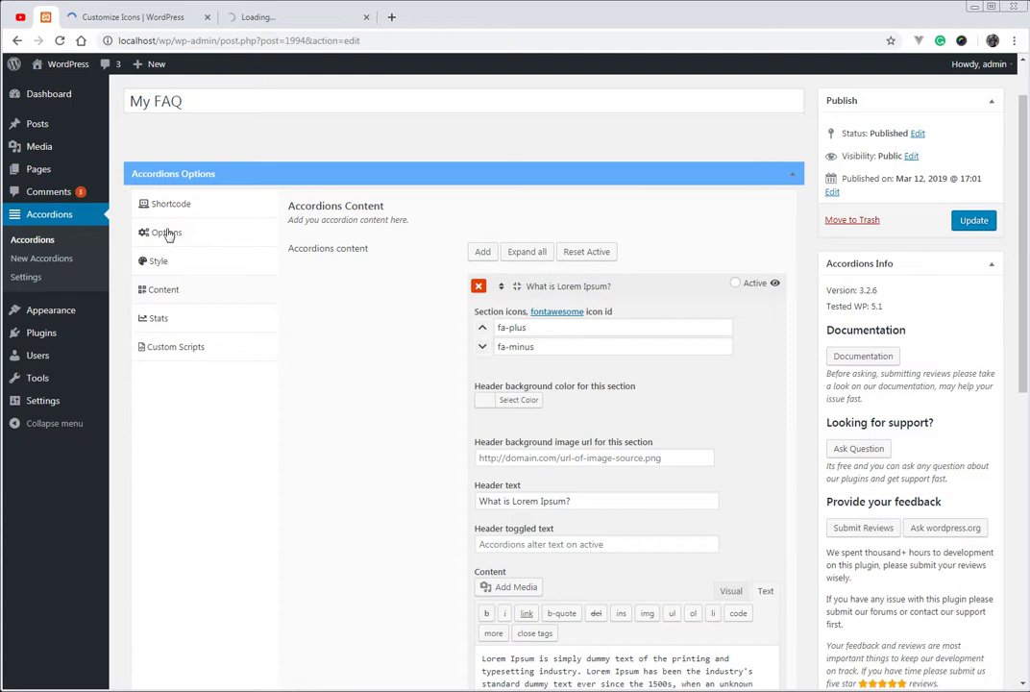
Set the icon position to Right in the My FAQ style settings.
{"action": "scroll", "coordinate": [432, 398], "scroll_direction": "down", "scroll_amount": 5}
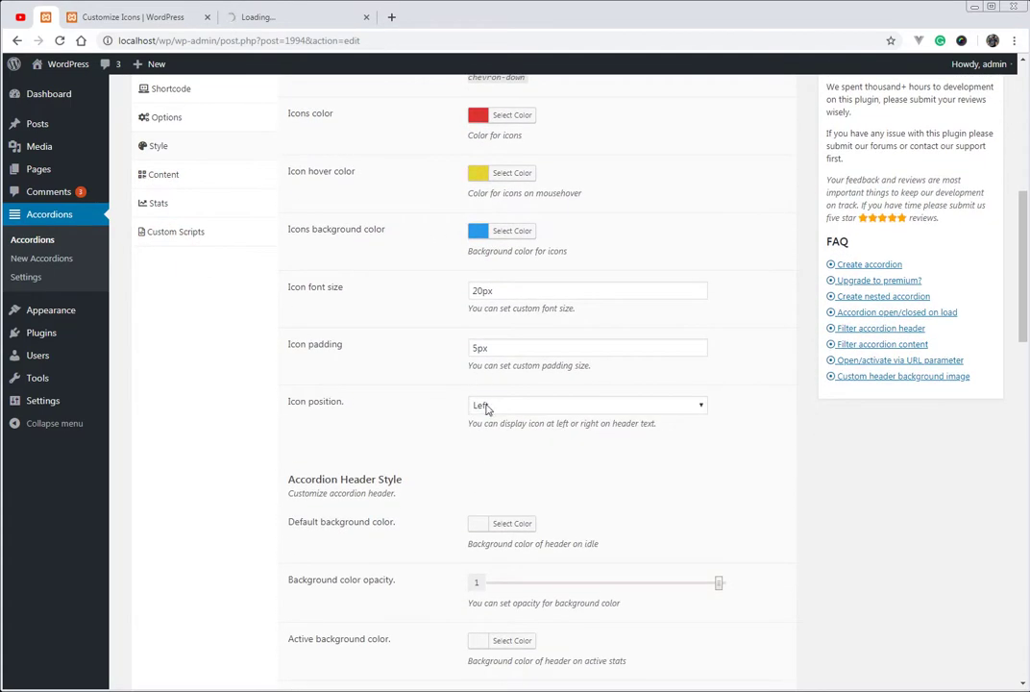
{"action": "left_click", "coordinate": [500, 410]}
{"action": "left_click", "coordinate": [504, 435]}
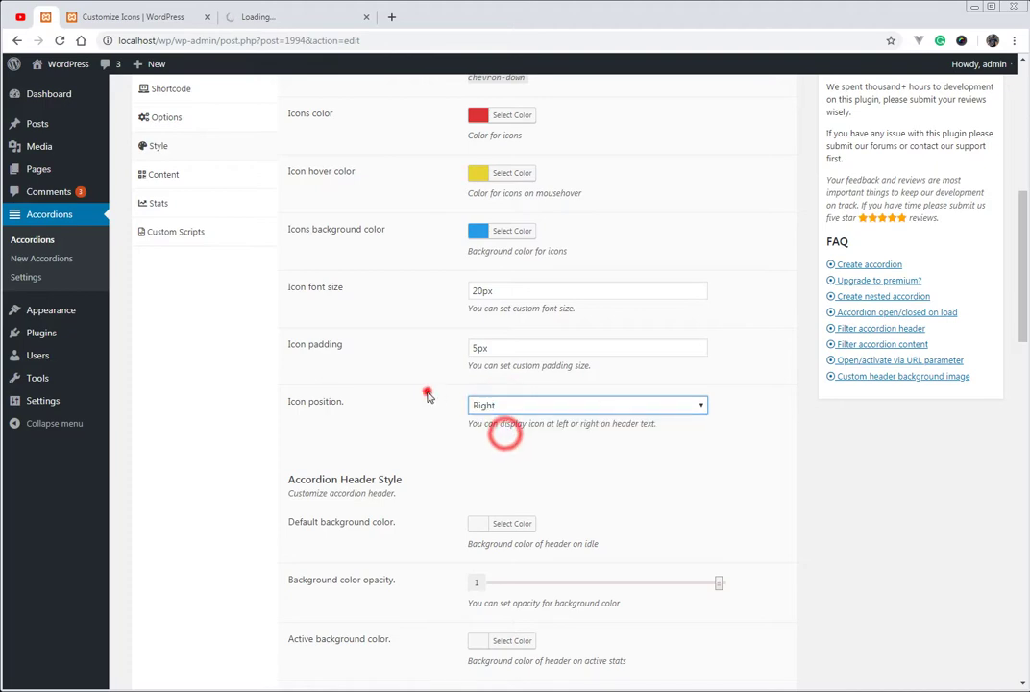
Update the My FAQ accordion and reload the Customize Icons page to check the right-hand icon position.
{"action": "scroll", "coordinate": [422, 391], "scroll_direction": "up", "scroll_amount": 1}
{"action": "scroll", "coordinate": [423, 391], "scroll_direction": "up", "scroll_amount": 4}
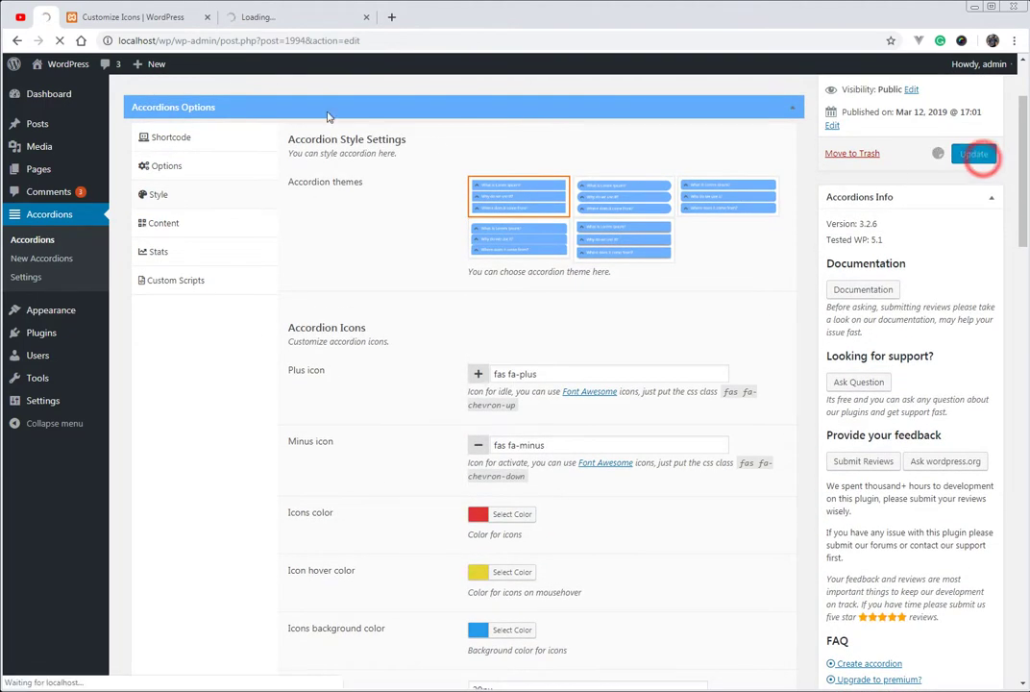
{"action": "left_click", "coordinate": [140, 19]}
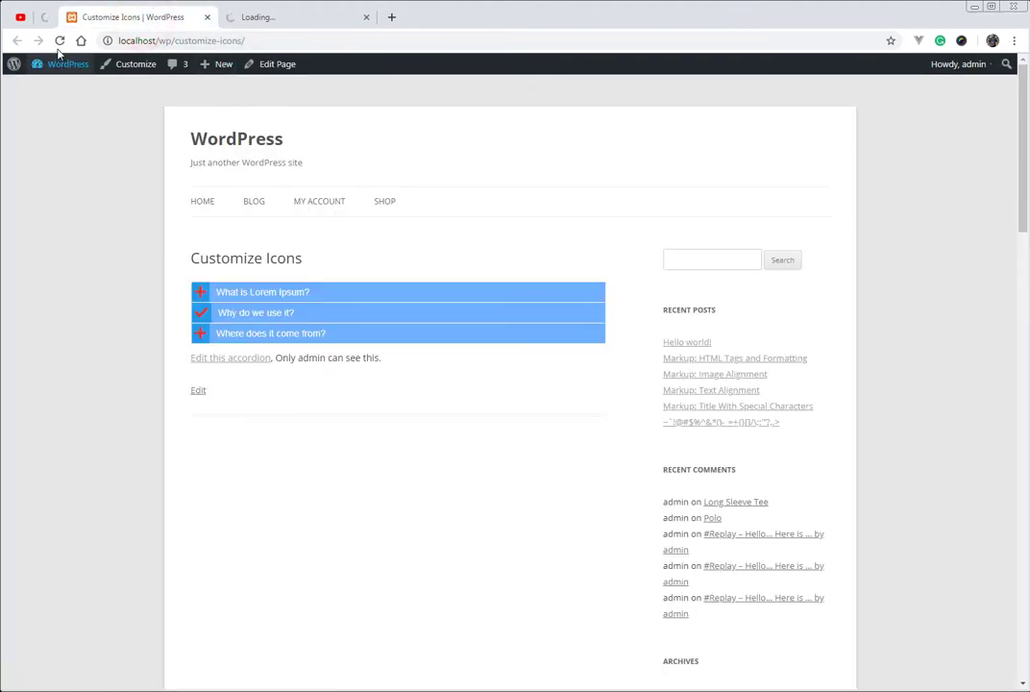
{"action": "left_click", "coordinate": [60, 40]}
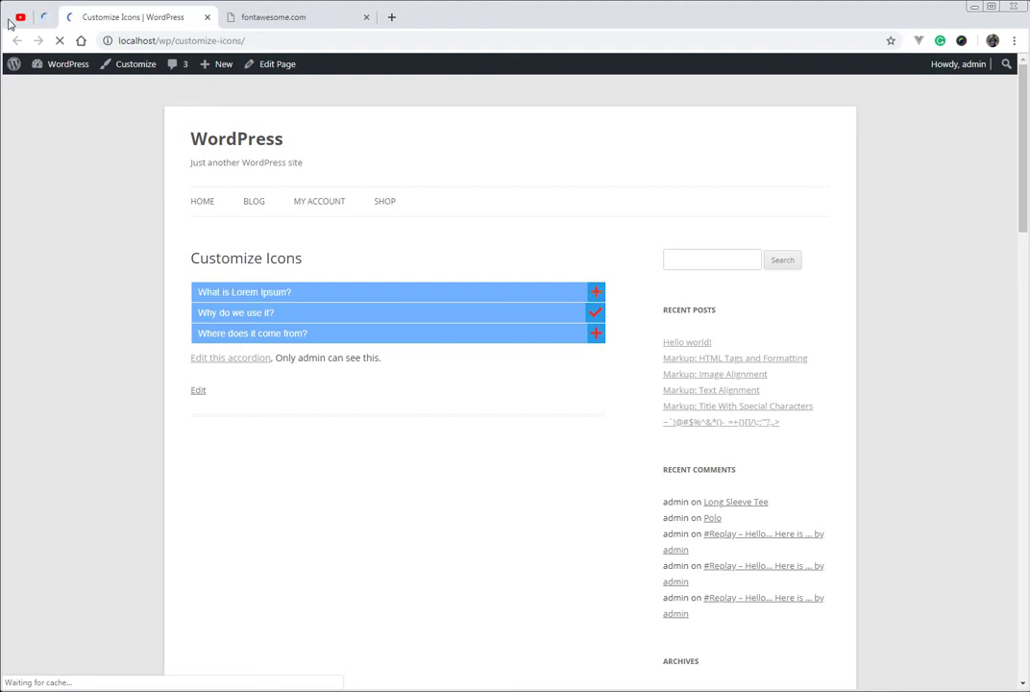
Return to the My FAQ editor and set the icon position to None in the style settings.
{"action": "left_click", "coordinate": [47, 18]}
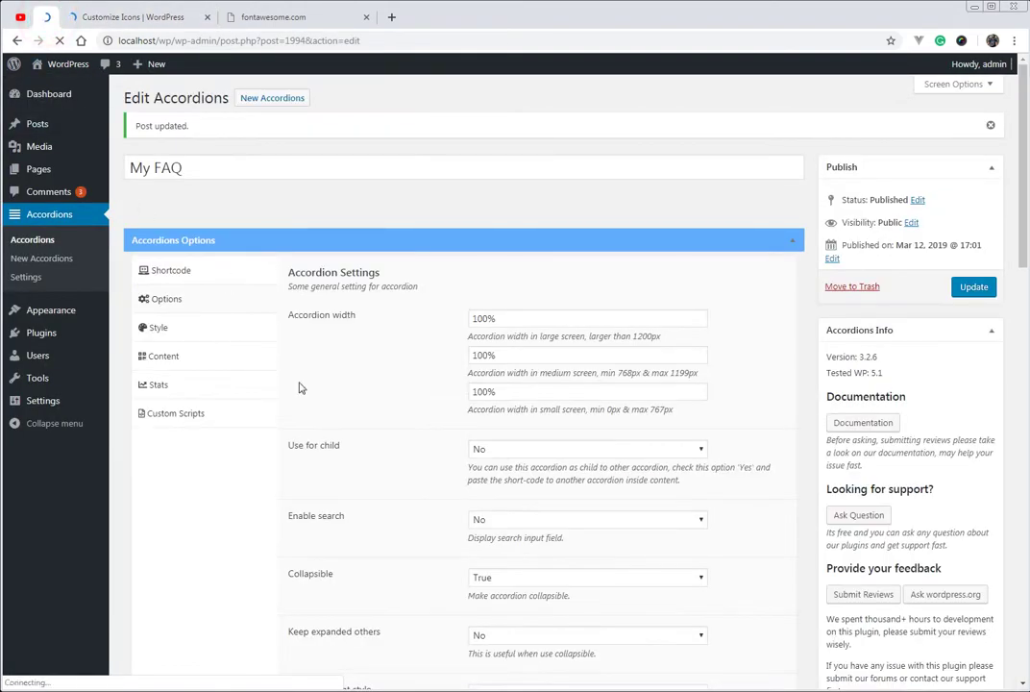
{"action": "left_click", "coordinate": [159, 329]}
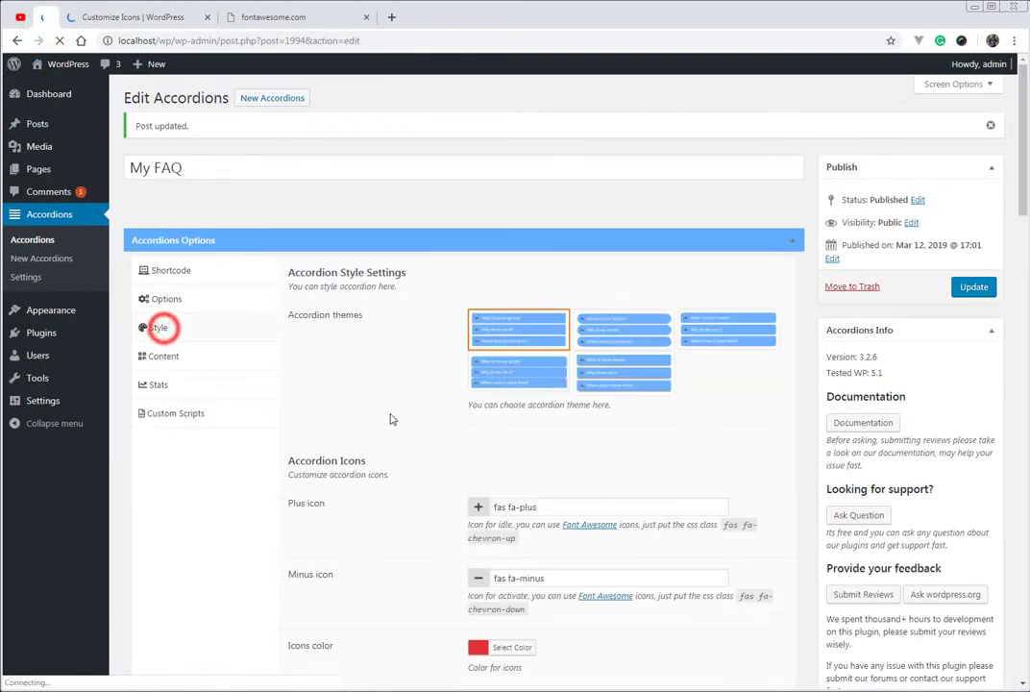
{"action": "scroll", "coordinate": [395, 416], "scroll_direction": "down", "scroll_amount": 7}
{"action": "left_click", "coordinate": [498, 405]}
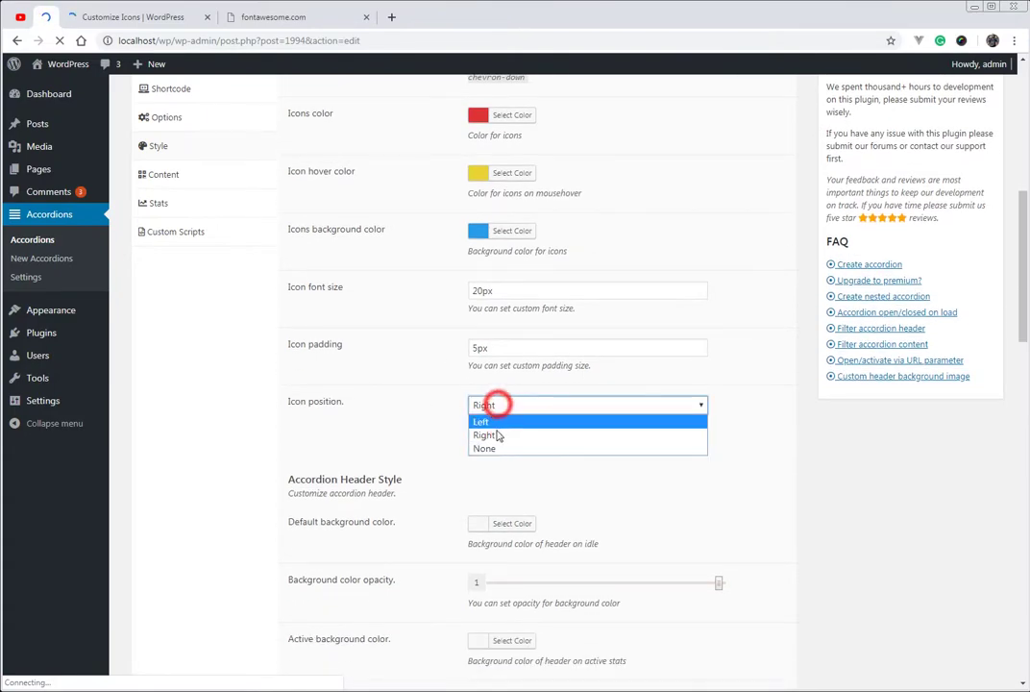
{"action": "left_click", "coordinate": [491, 448]}
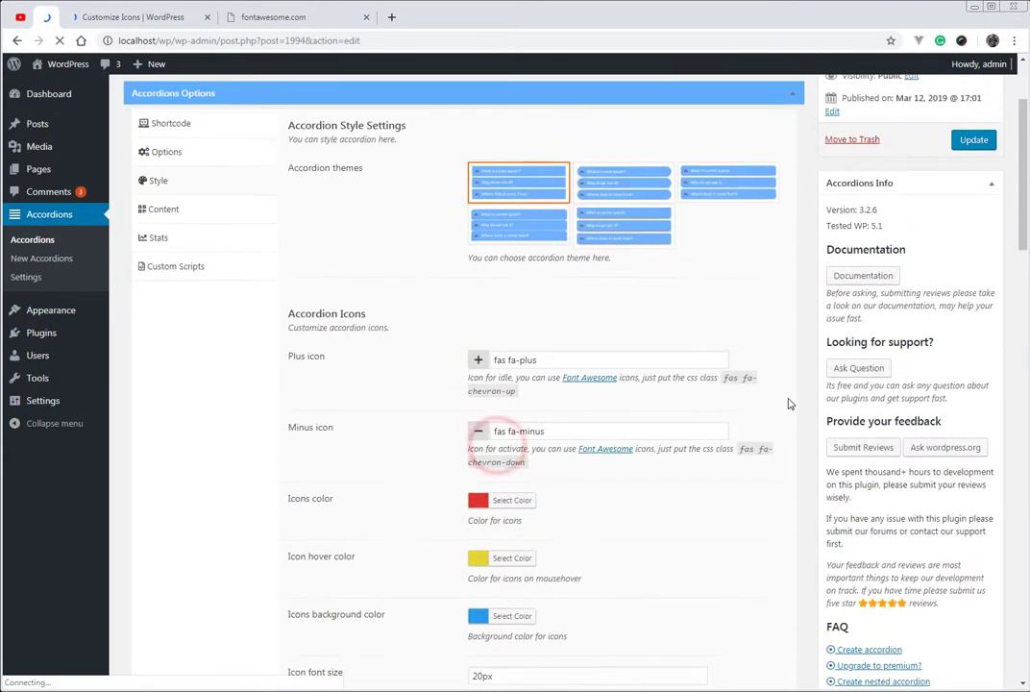
Update the accordion, reload the Customize Icons page, and expand and collapse "What is Lorem Ipsum?" to check the headers without icons.
{"action": "left_click", "coordinate": [115, 16]}
{"action": "left_click", "coordinate": [61, 41]}
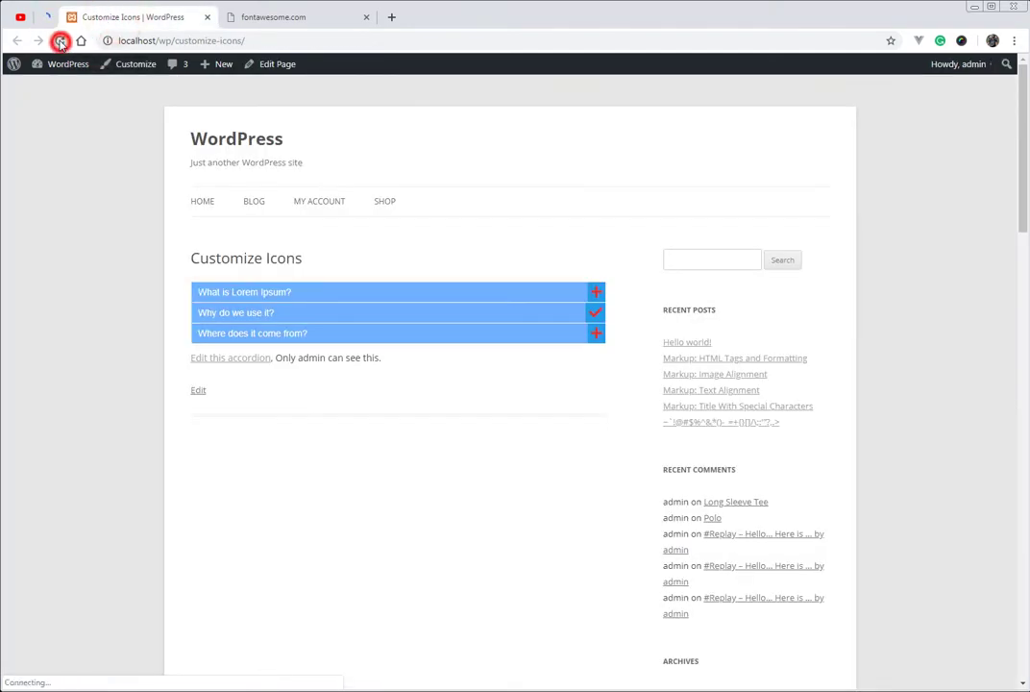
{"action": "left_click", "coordinate": [60, 42]}
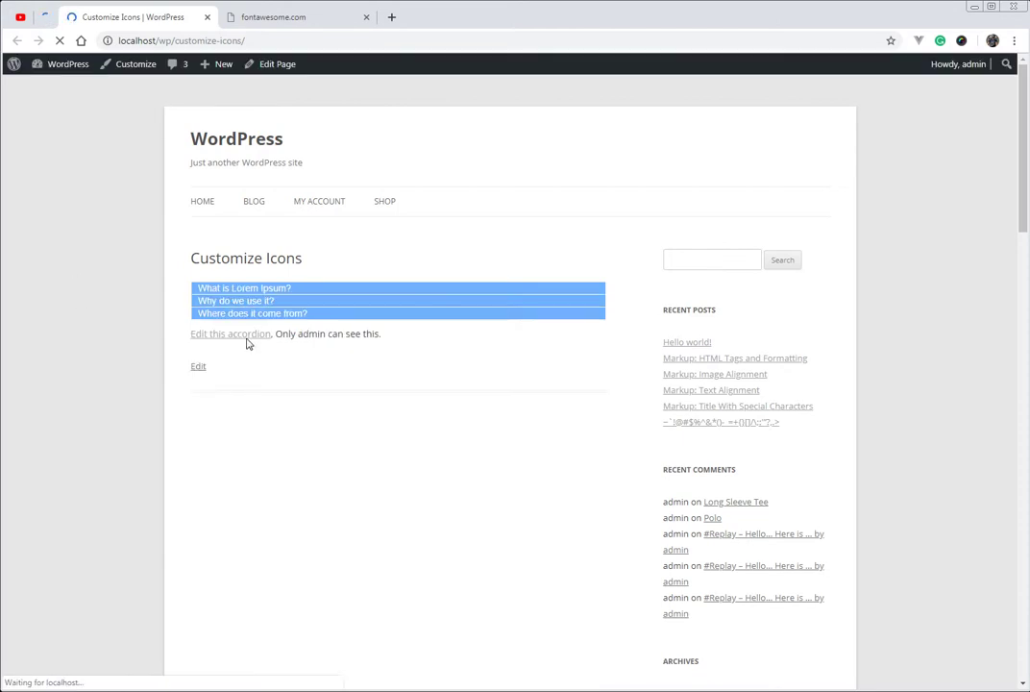
{"action": "left_click", "coordinate": [248, 288]}
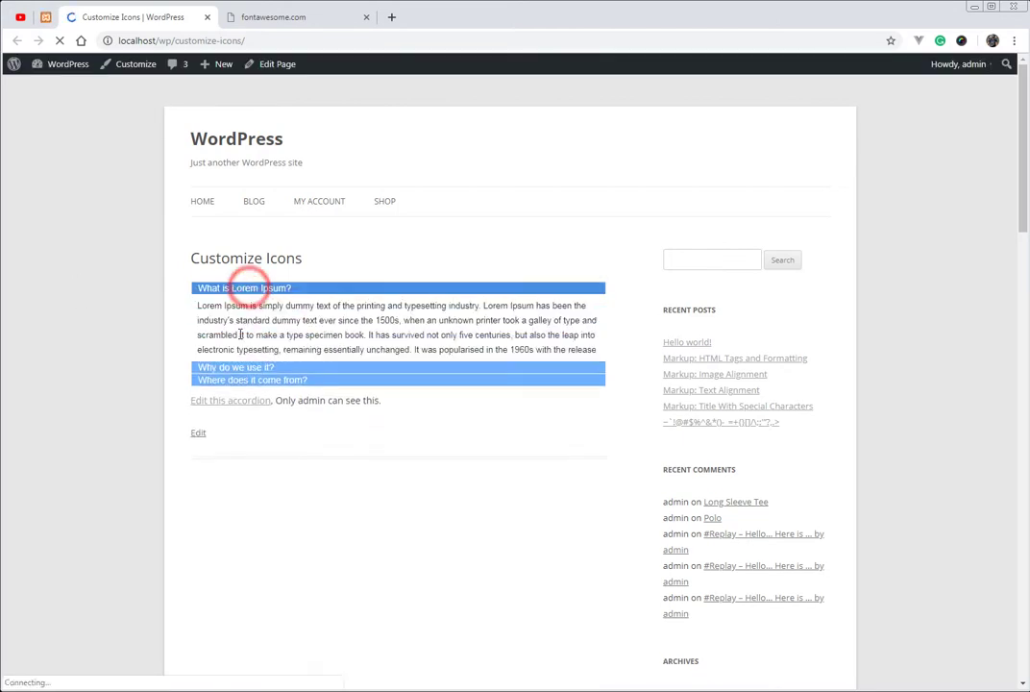
{"action": "left_click", "coordinate": [218, 287]}
Return to the My FAQ editor and set the accordion header padding to 10px in the style settings.
{"action": "key", "text": "ctrl+shift+Tab"}
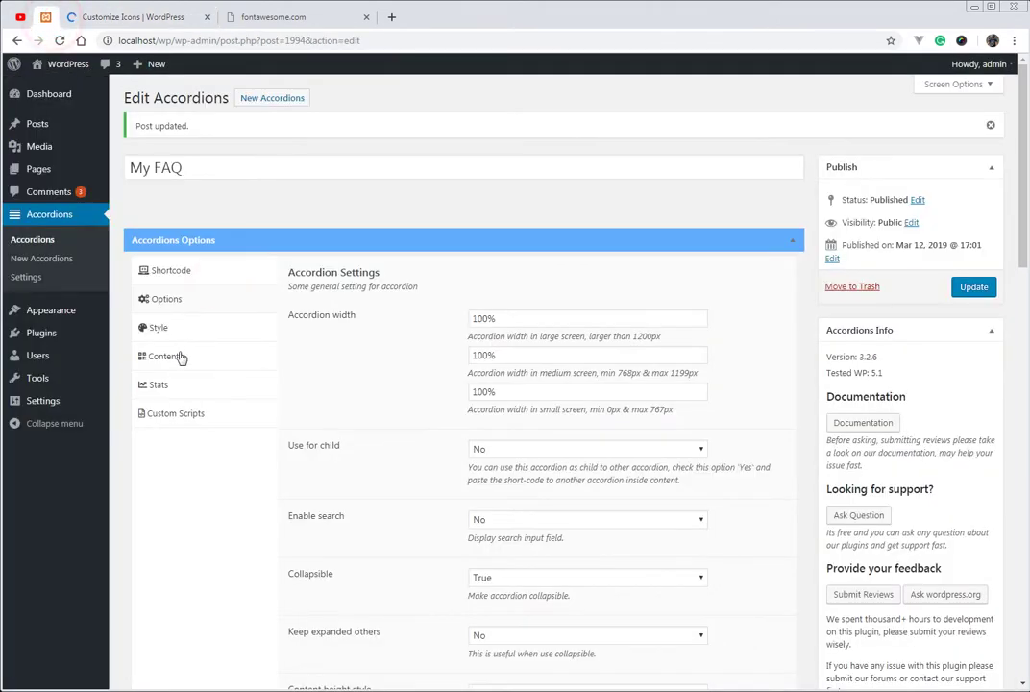
{"action": "left_click", "coordinate": [168, 331]}
{"action": "scroll", "coordinate": [403, 403], "scroll_direction": "down", "scroll_amount": 12}
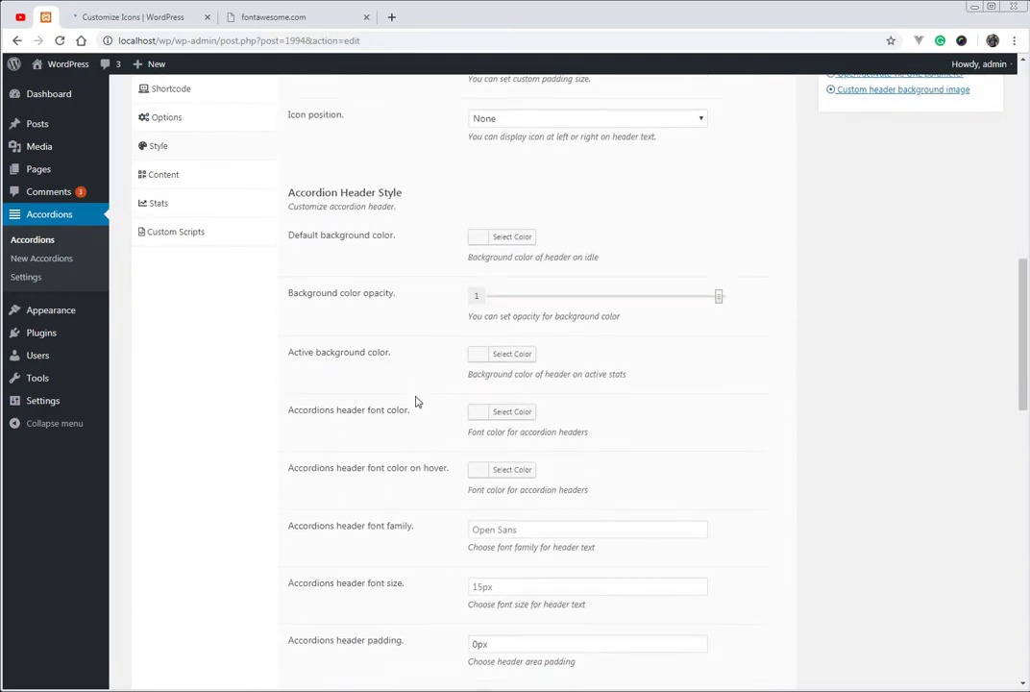
{"action": "left_click", "coordinate": [493, 269]}
{"action": "type", "text": "1"}
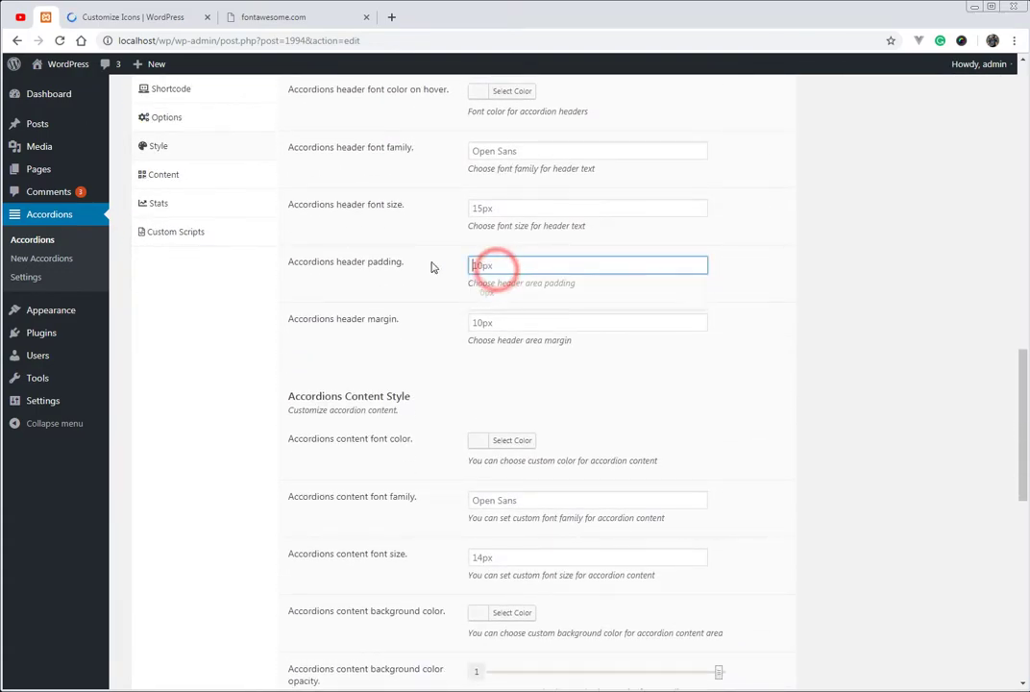
Update the accordion, reload the Customize Icons page, and expand and collapse "What is Lorem Ipsum?" to check the header padding.
{"action": "scroll", "coordinate": [433, 274], "scroll_direction": "up", "scroll_amount": 1}
{"action": "scroll", "coordinate": [434, 308], "scroll_direction": "up", "scroll_amount": 15}
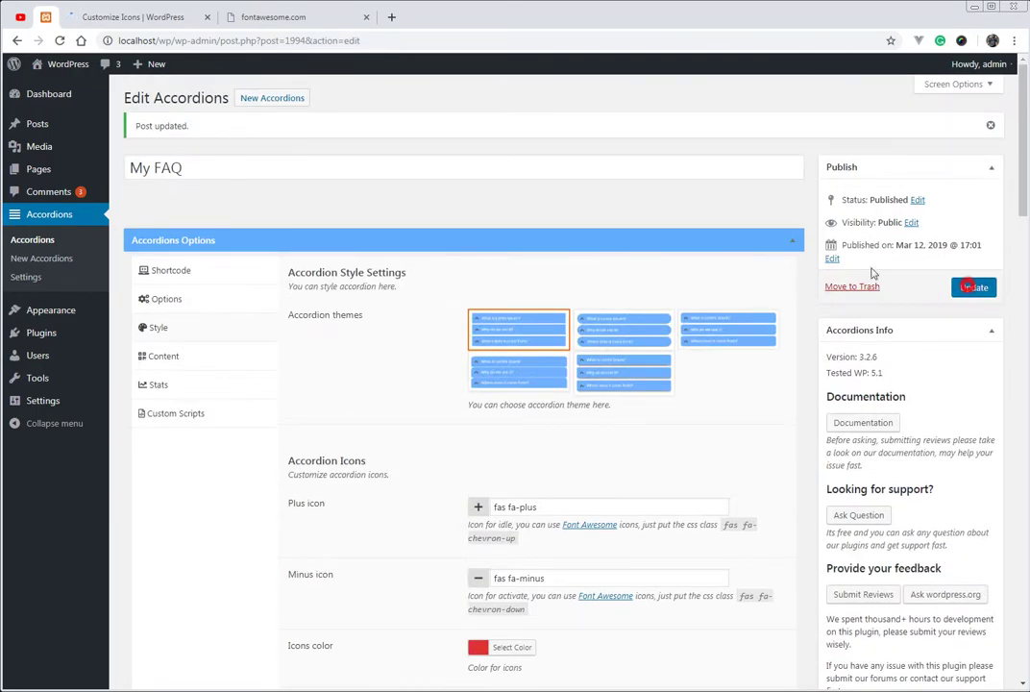
{"action": "left_click", "coordinate": [974, 287]}
{"action": "left_click", "coordinate": [144, 17]}
{"action": "left_click", "coordinate": [59, 41]}
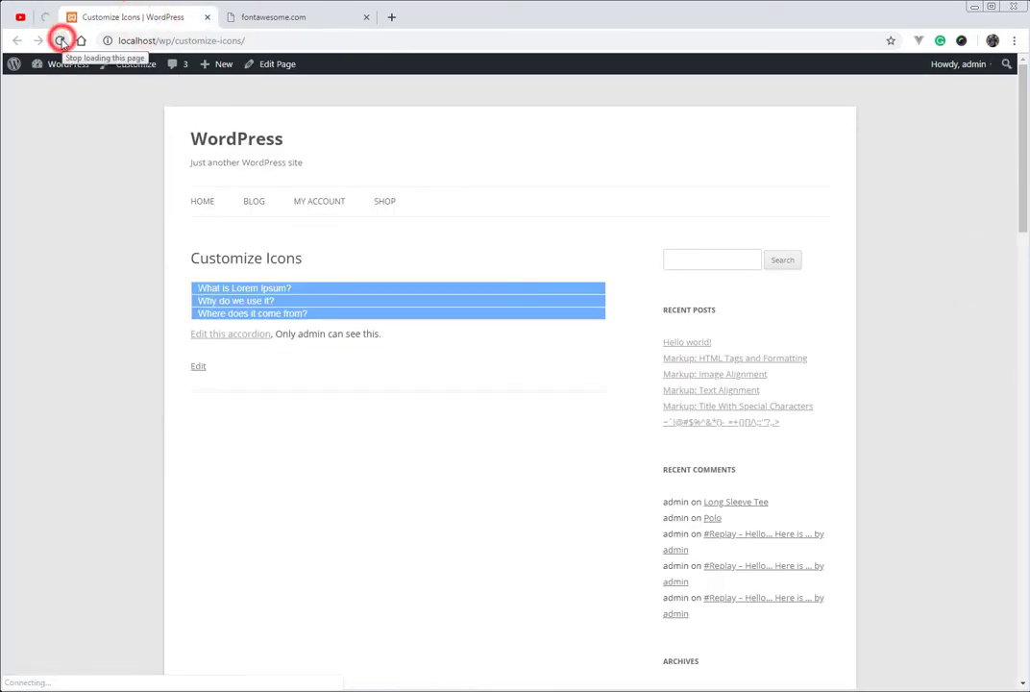
{"action": "left_click", "coordinate": [60, 40]}
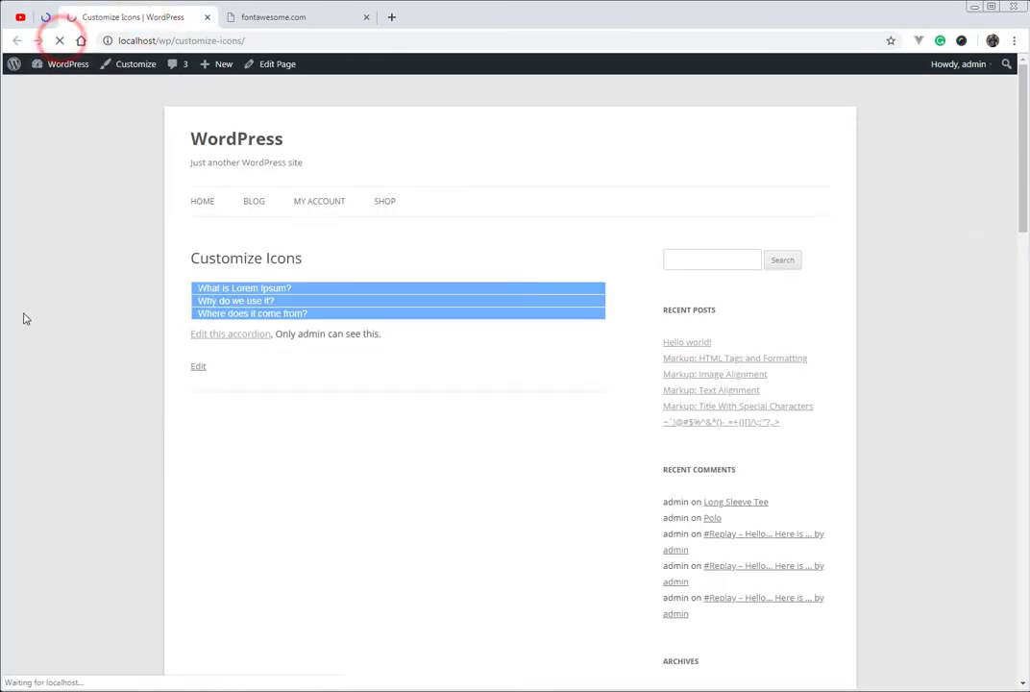
{"action": "left_click", "coordinate": [240, 295]}
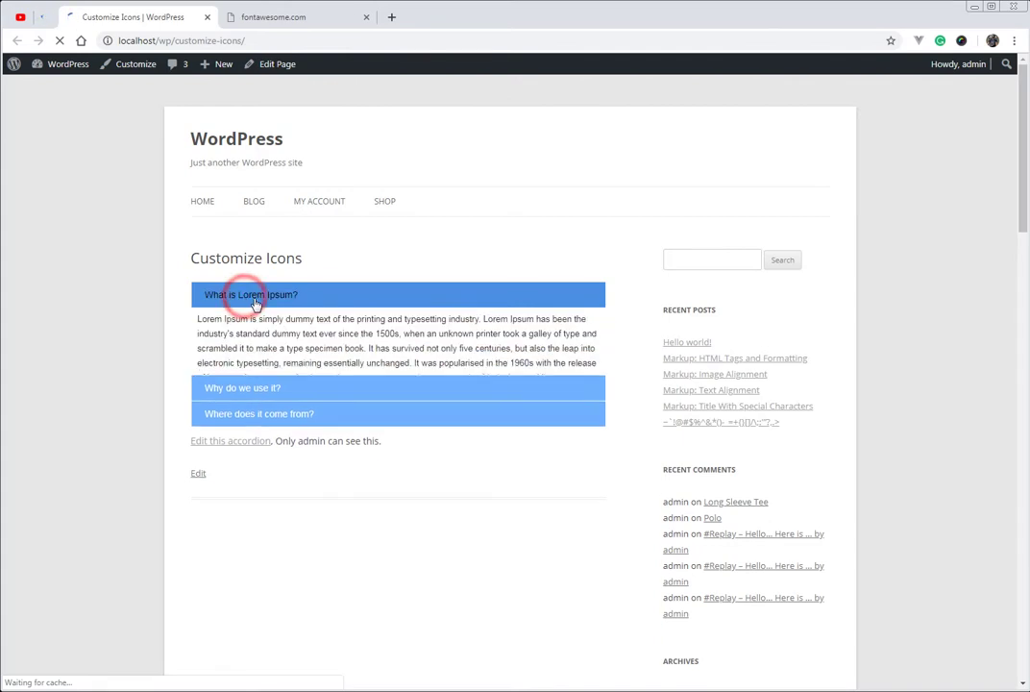
{"action": "left_click", "coordinate": [253, 294]}
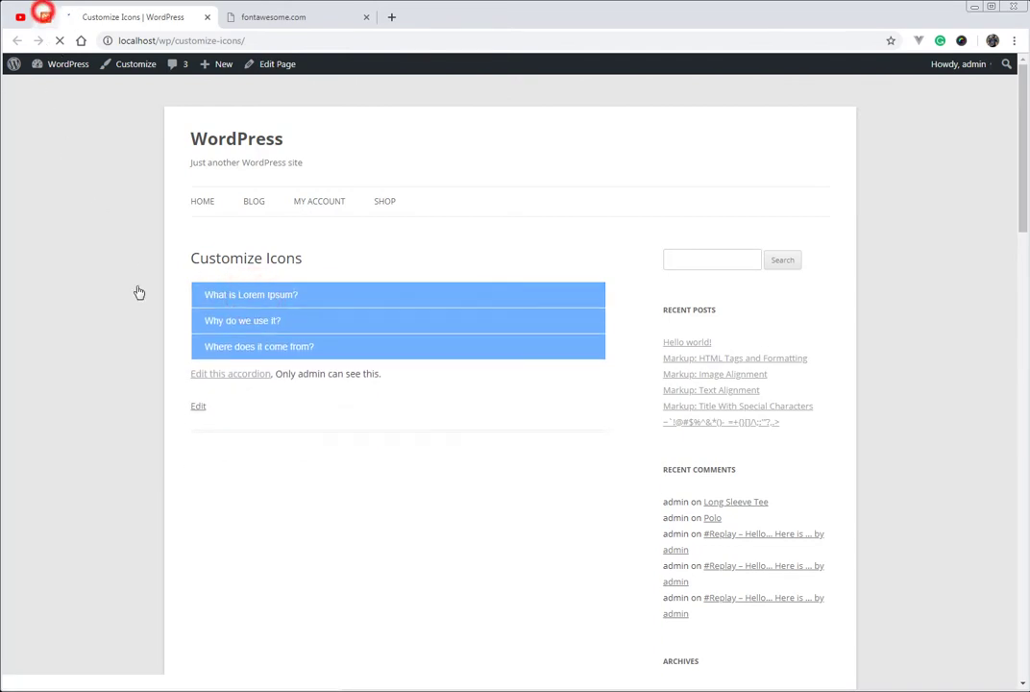
Return to the My FAQ style settings and set the icon position to Left.
{"action": "key", "text": "ctrl+shift+Tab"}
{"action": "left_click", "coordinate": [156, 327]}
{"action": "scroll", "coordinate": [426, 405], "scroll_direction": "down", "scroll_amount": 5}
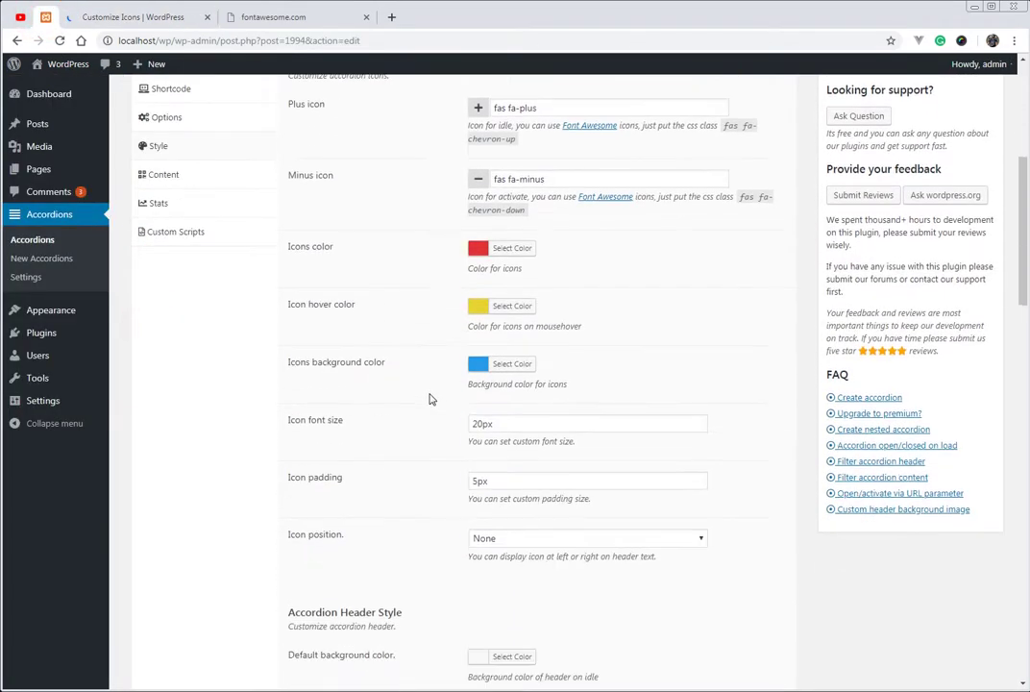
{"action": "left_click", "coordinate": [509, 405]}
{"action": "left_click", "coordinate": [501, 421]}
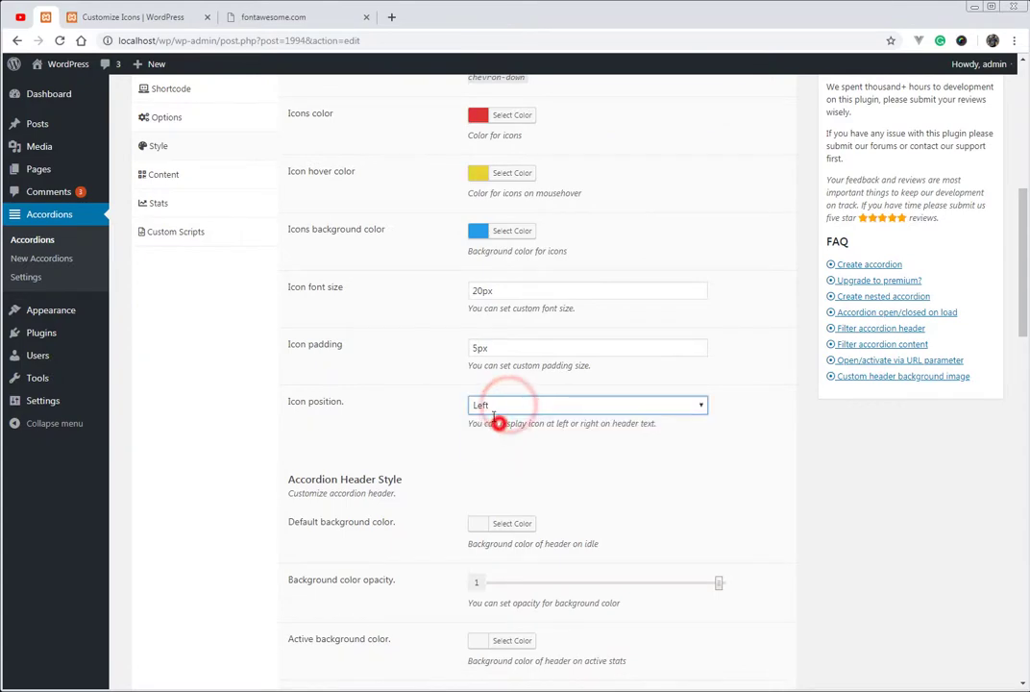
Update the accordion and reload the Customize Icons page to check the left-hand icons with the new header padding.
{"action": "scroll", "coordinate": [389, 380], "scroll_direction": "up", "scroll_amount": 2}
{"action": "scroll", "coordinate": [391, 377], "scroll_direction": "up", "scroll_amount": 3}
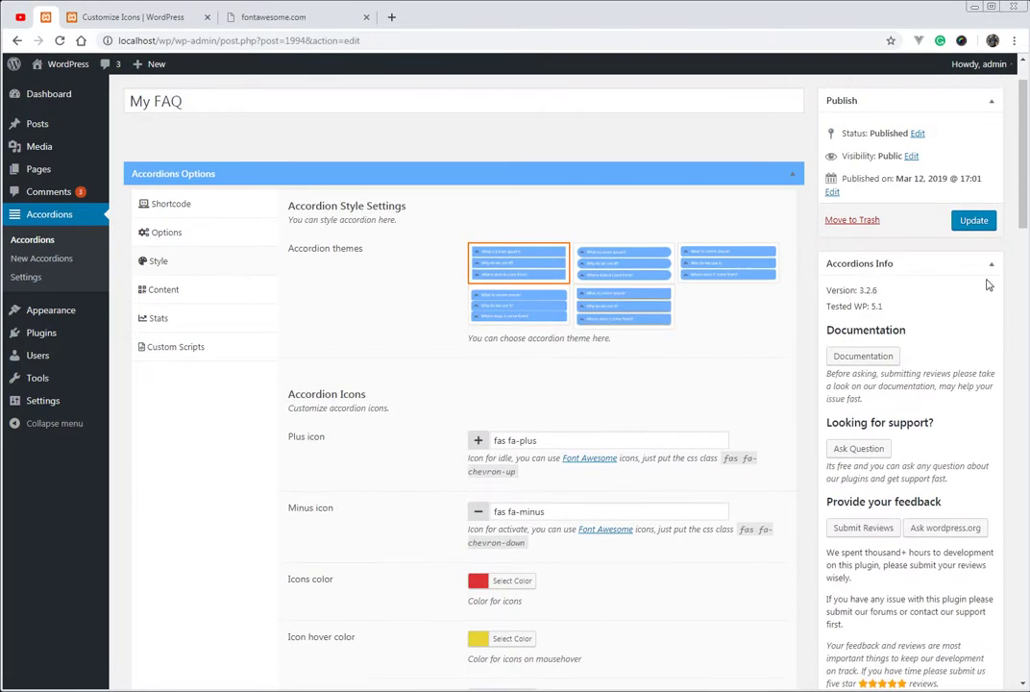
{"action": "left_click", "coordinate": [974, 221]}
{"action": "left_click", "coordinate": [93, 19]}
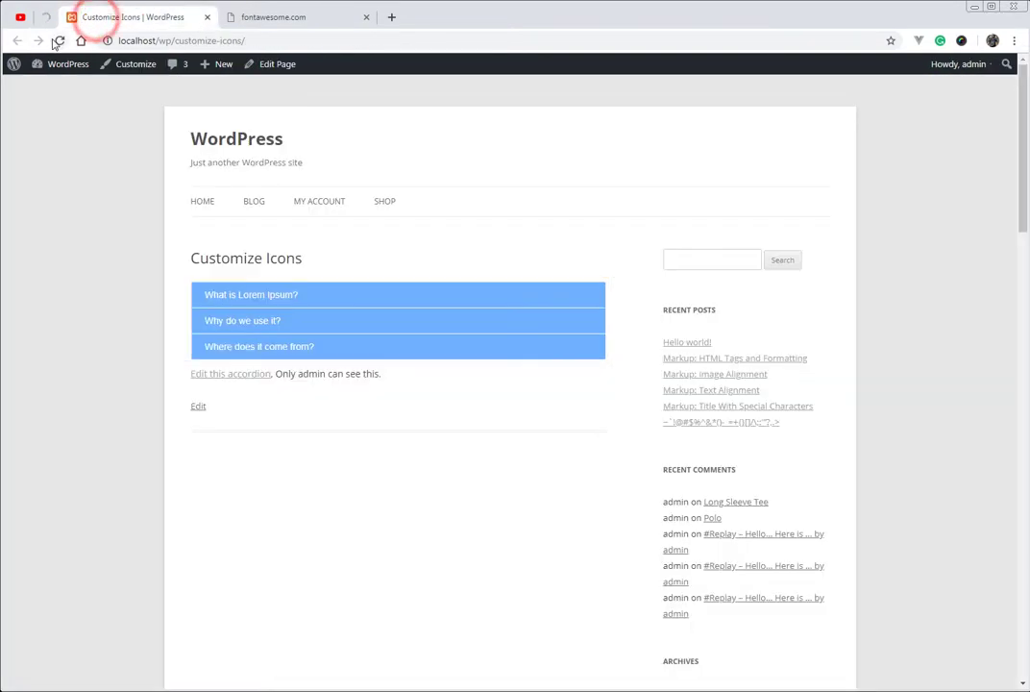
{"action": "left_click", "coordinate": [60, 41]}
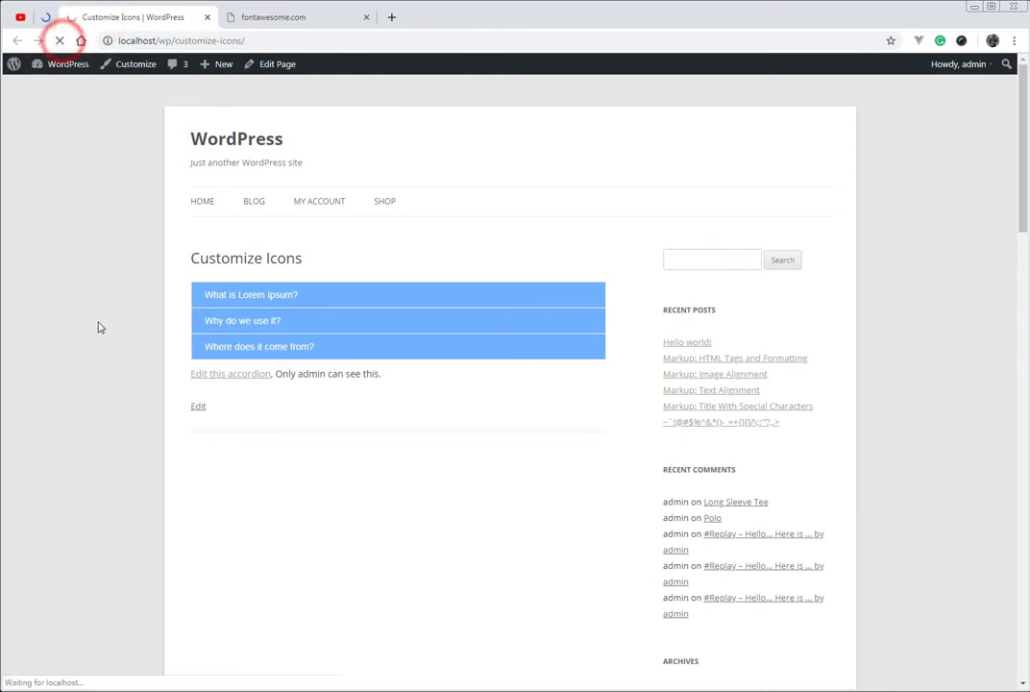